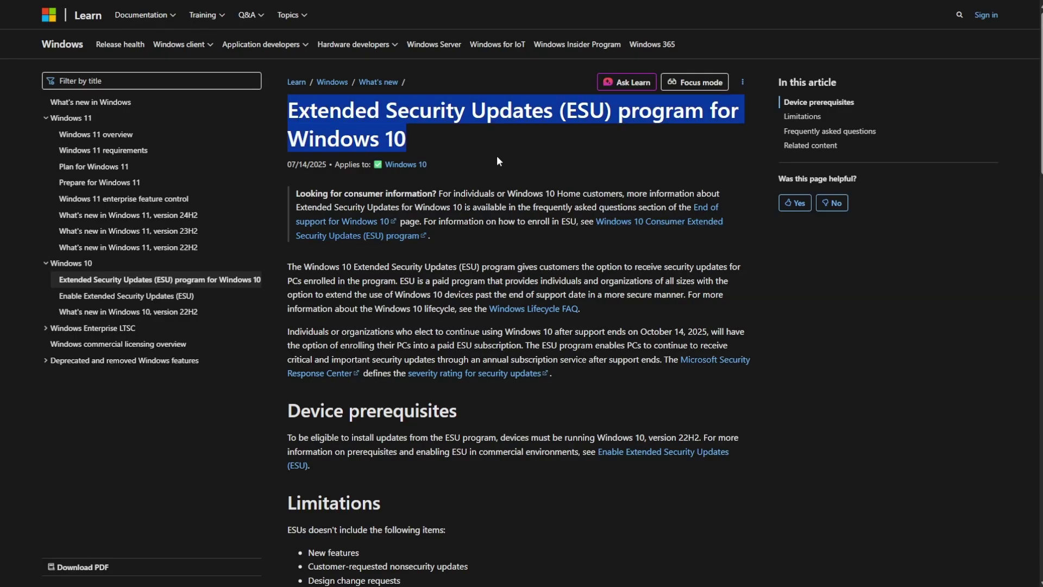
Highlight the article's consumer information callout and the paragraph describing the ESU program.
click(484, 162)
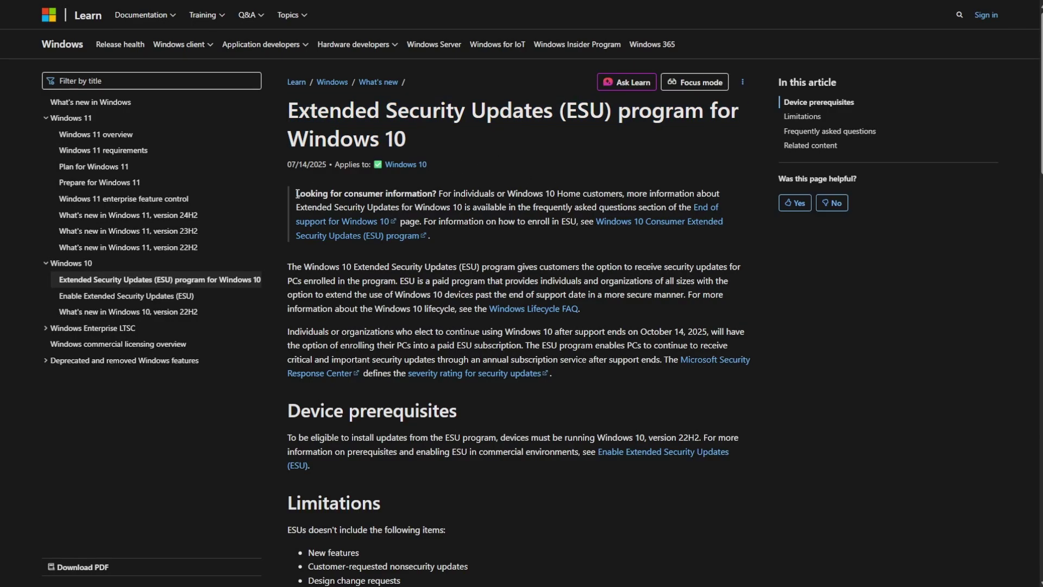
drag(296, 193, 434, 236)
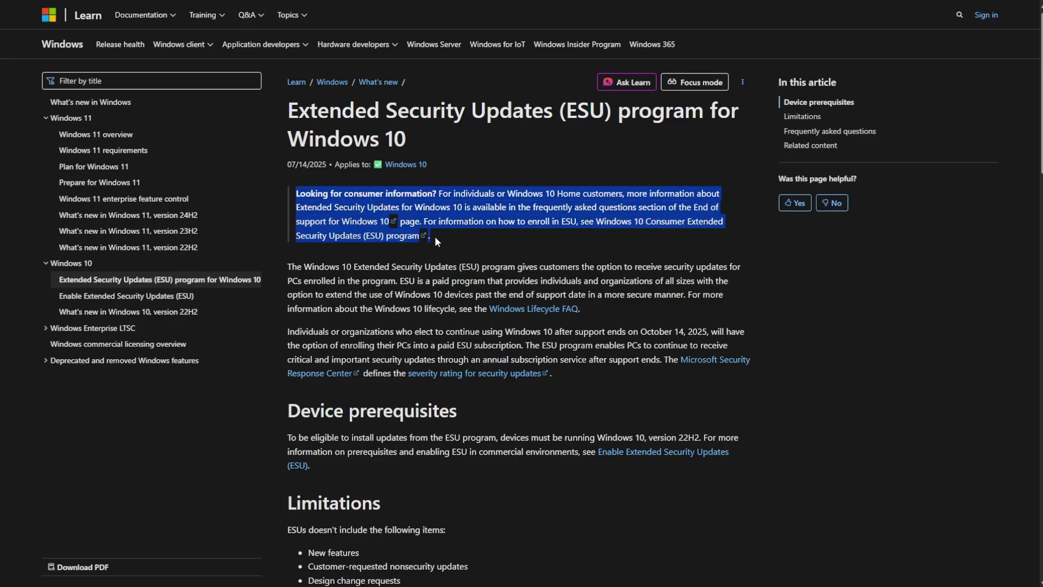
click(474, 243)
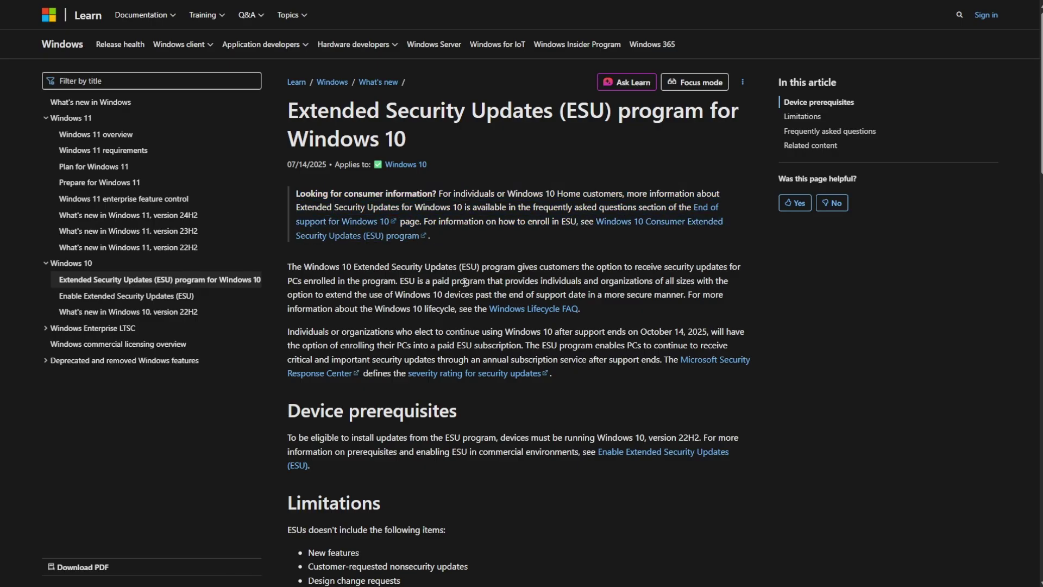
drag(292, 266, 582, 314)
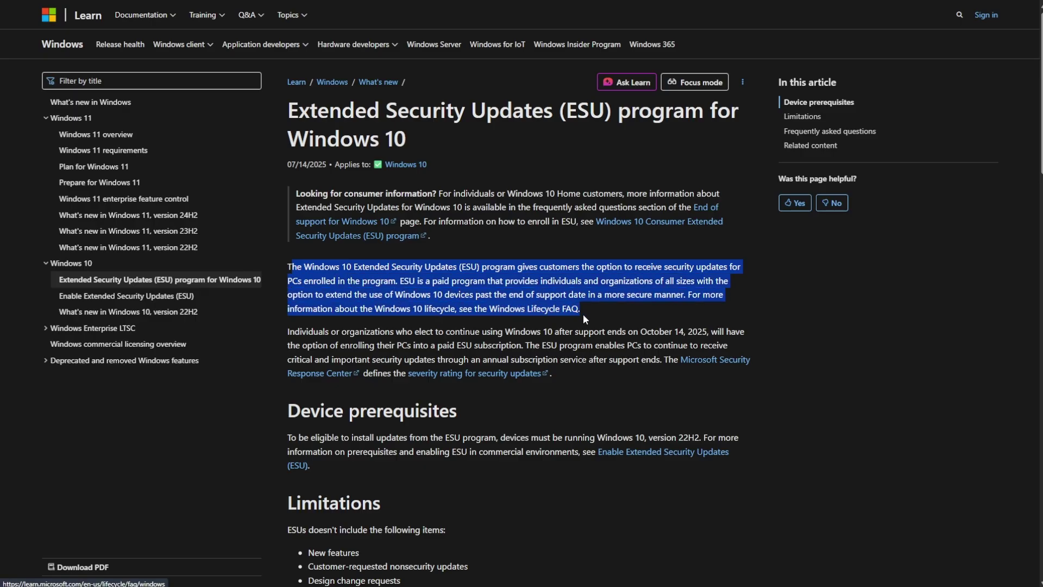
click(689, 324)
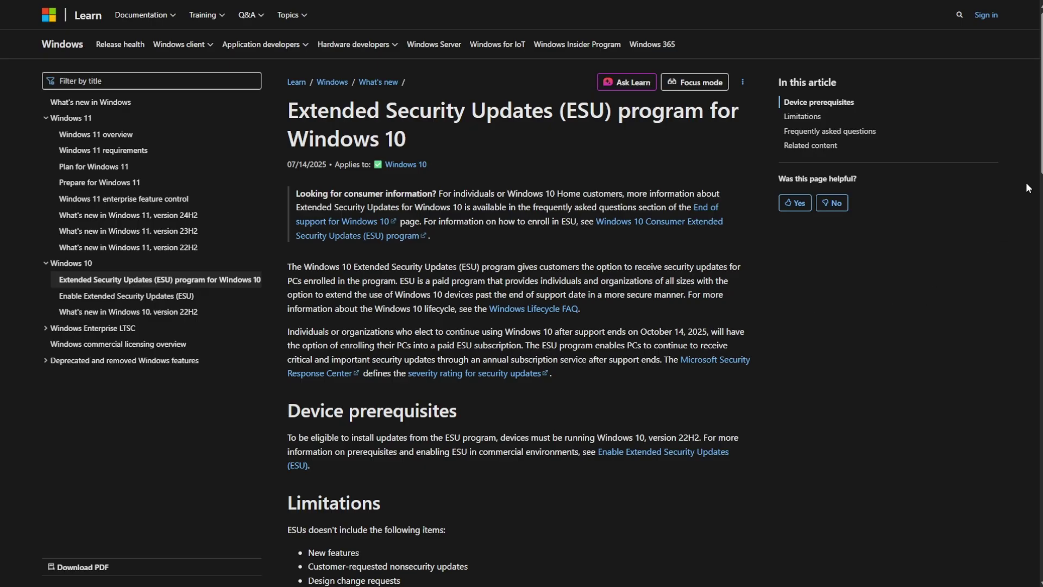
scroll(1041, 165, down, 1)
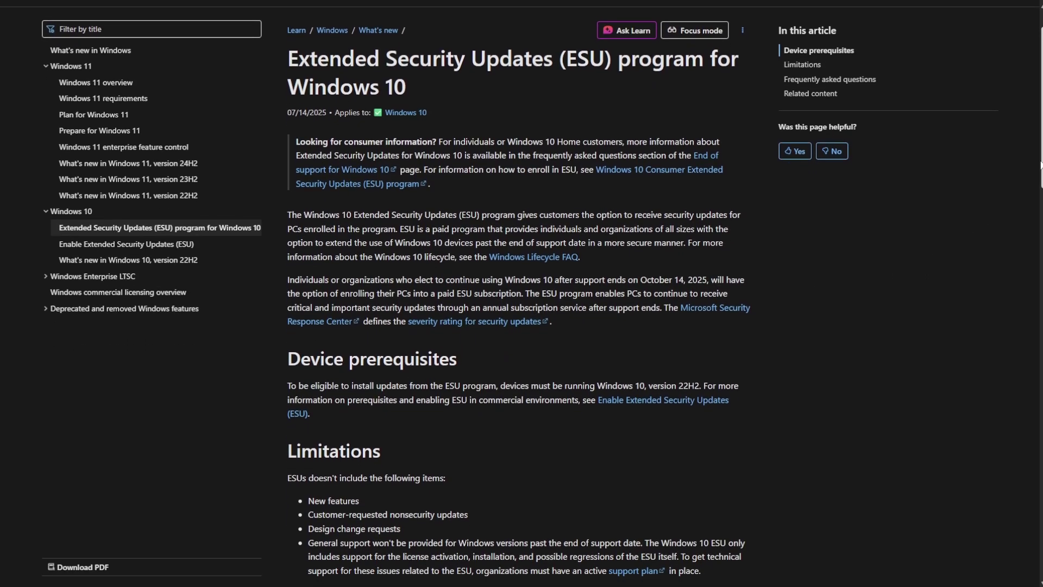
drag(1040, 165, 1040, 239)
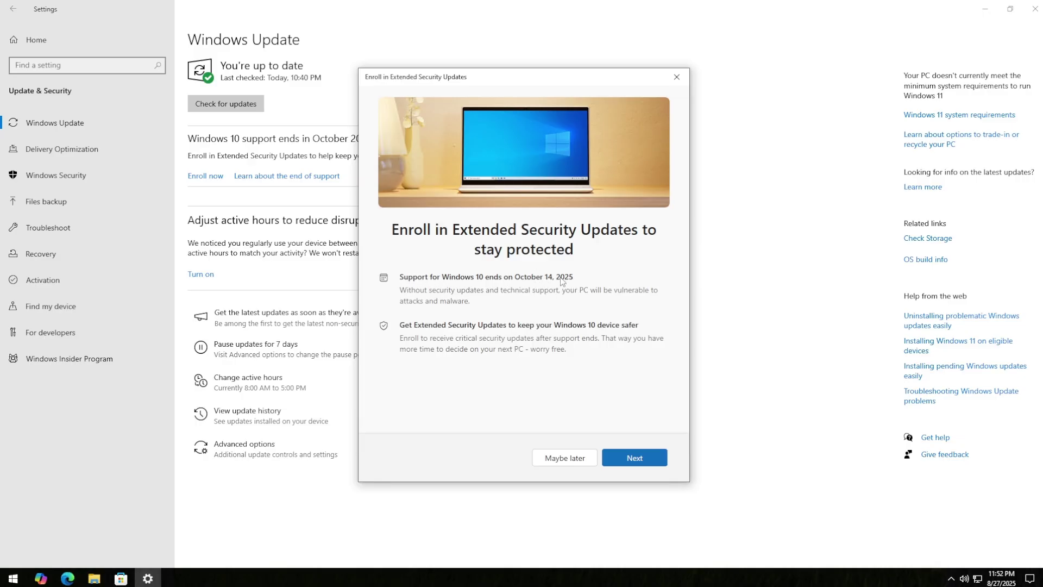
Complete the ESU wizard with the free 'Back up your PC settings' option, enrolling through October 13, 2026.
click(630, 461)
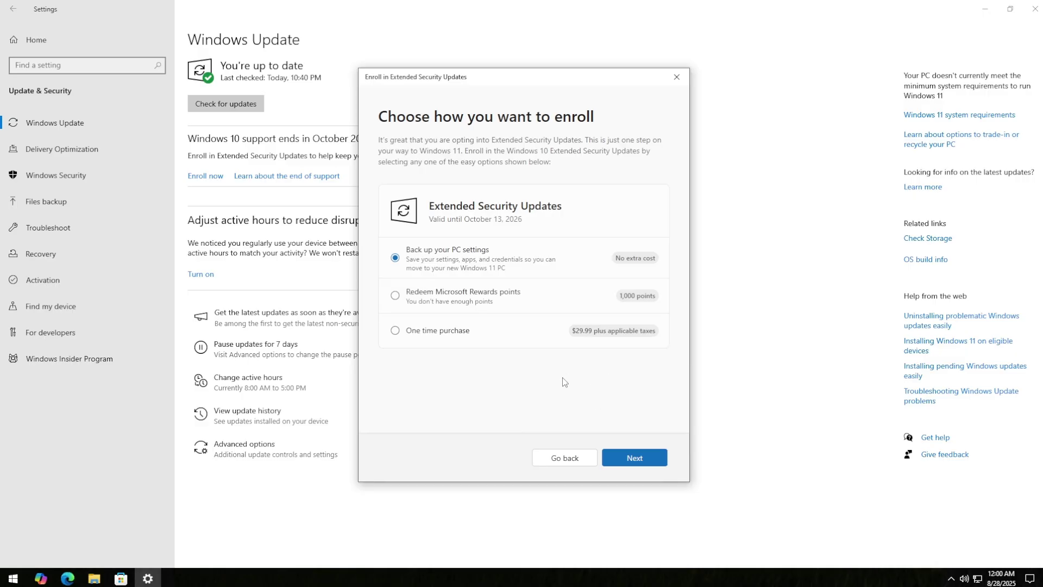
click(644, 459)
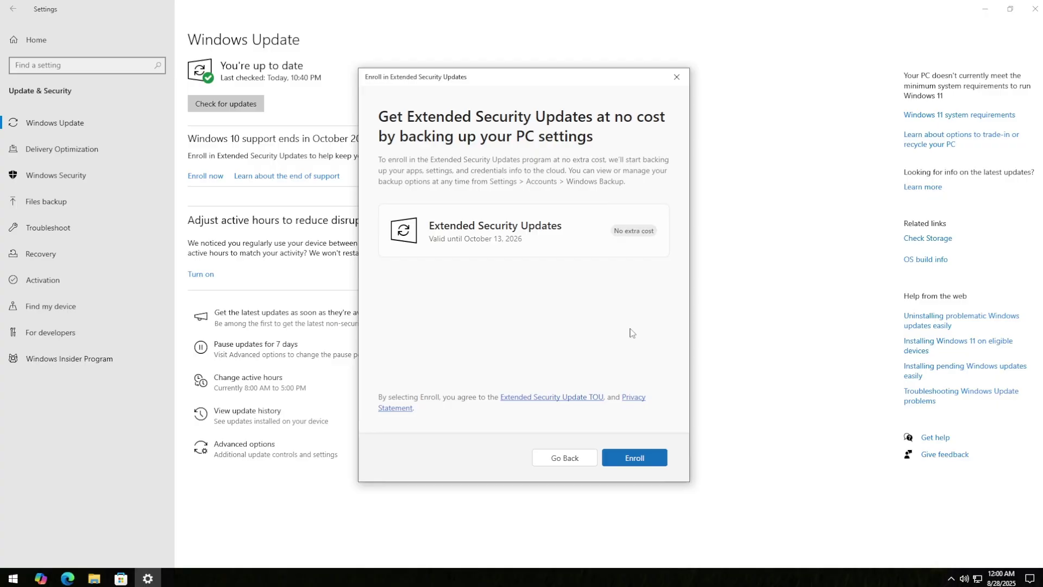
click(640, 458)
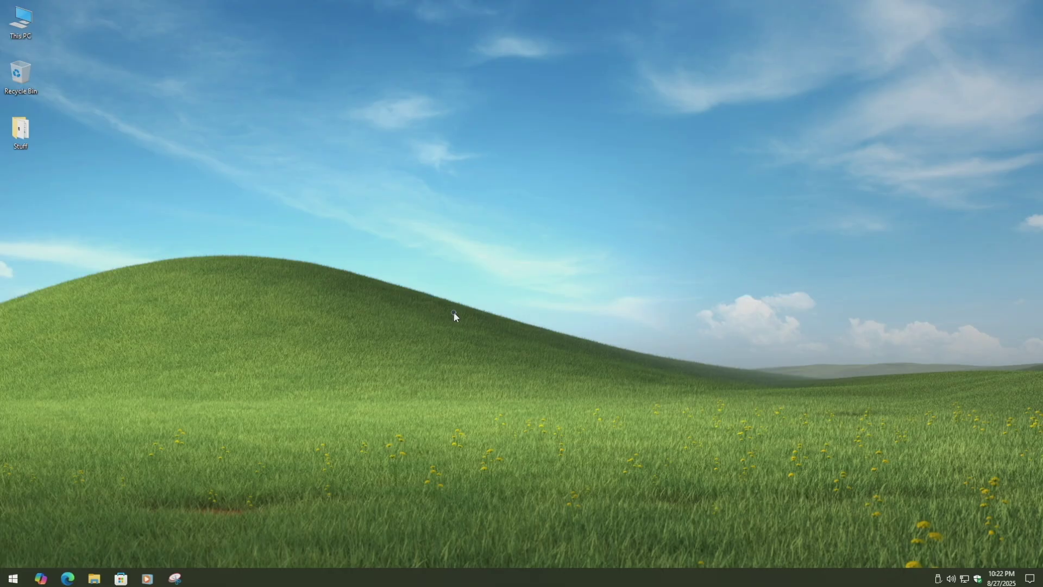
click(15, 576)
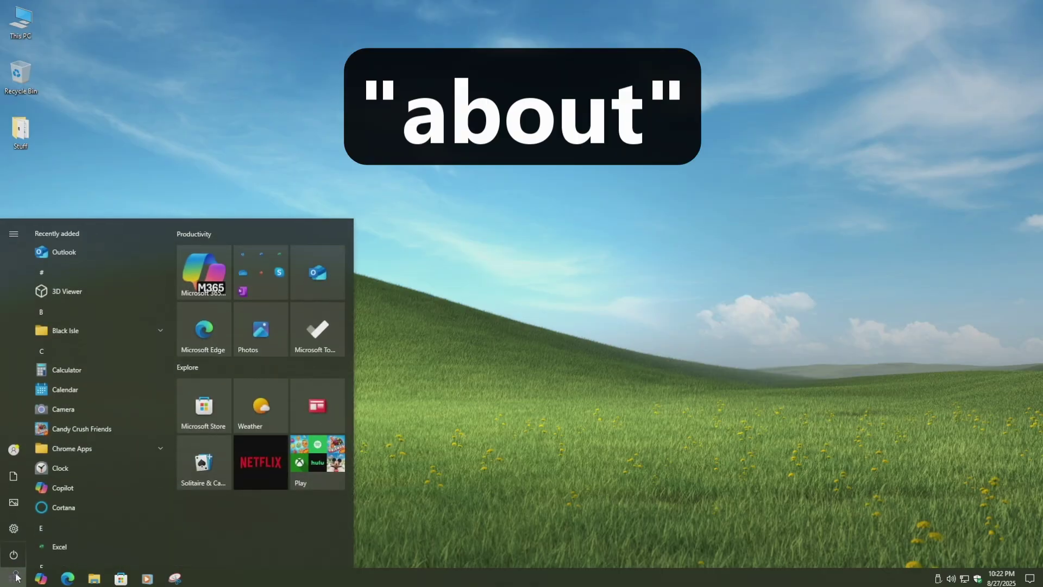
text(about)
key(Return)
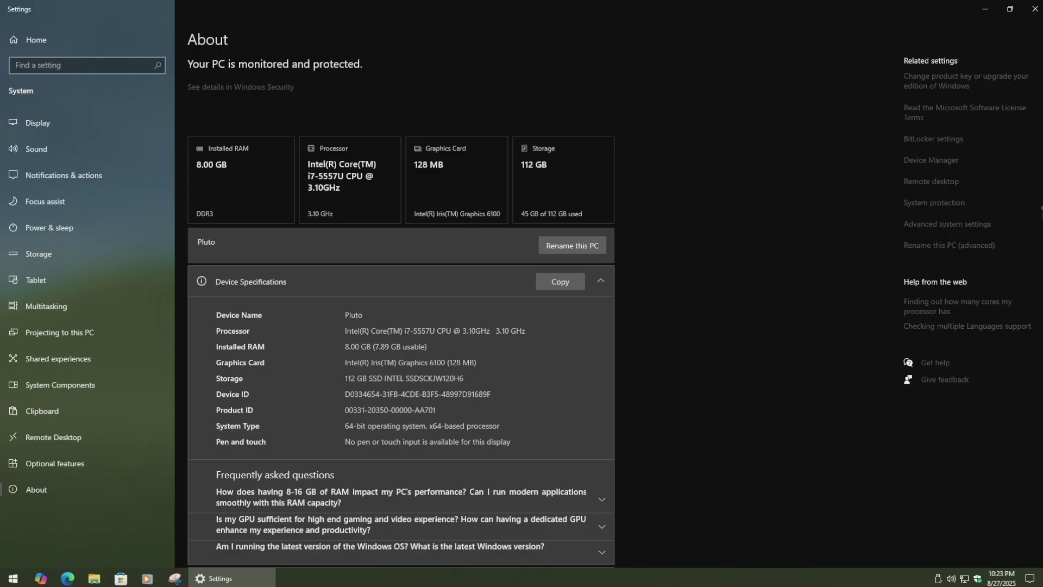
scroll(401, 310, down, 5)
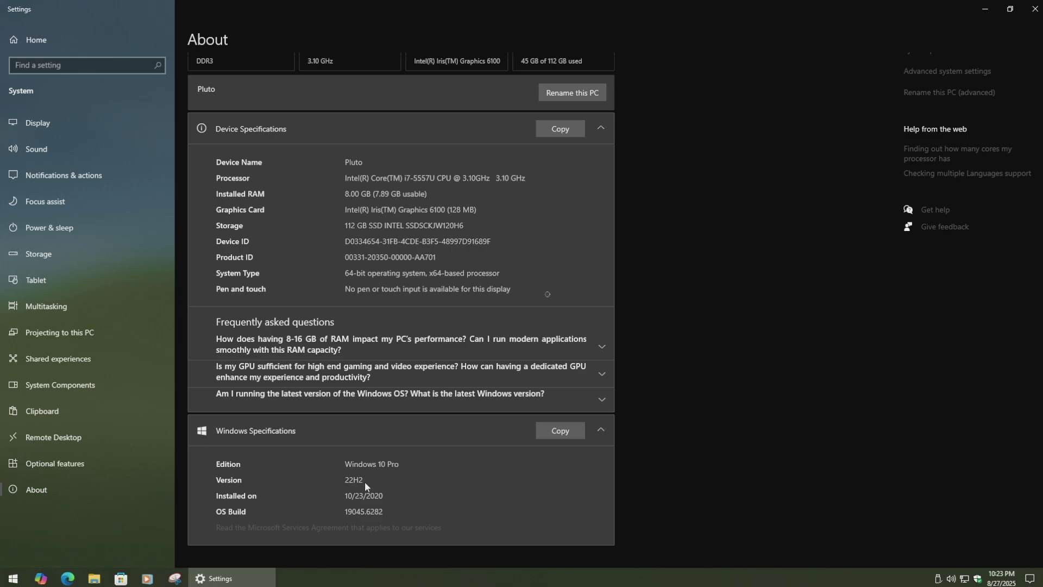
click(1035, 8)
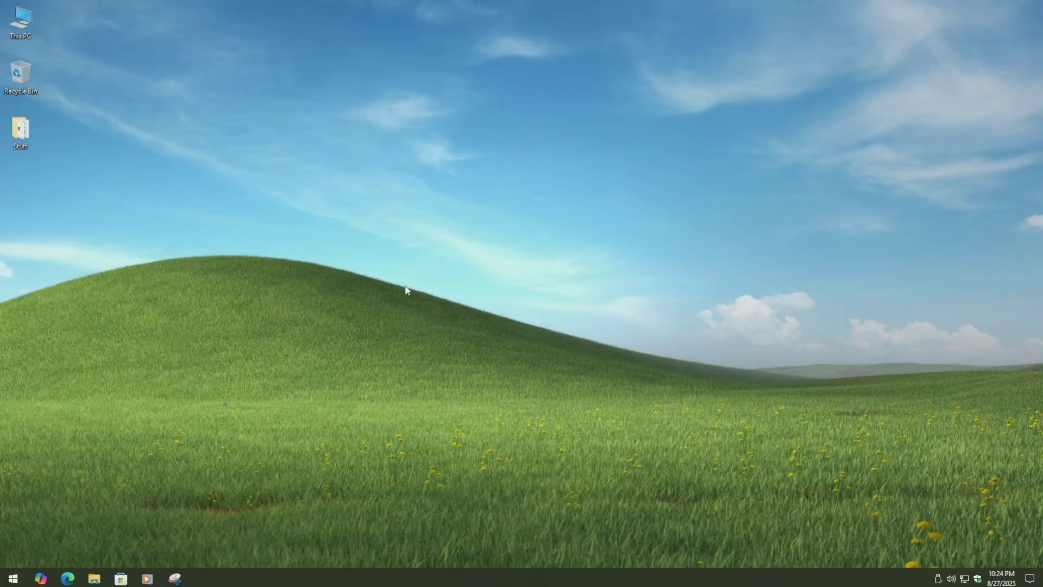
Check for updates in Update & Security, confirming the PC is up to date as of 10:24 PM.
click(17, 581)
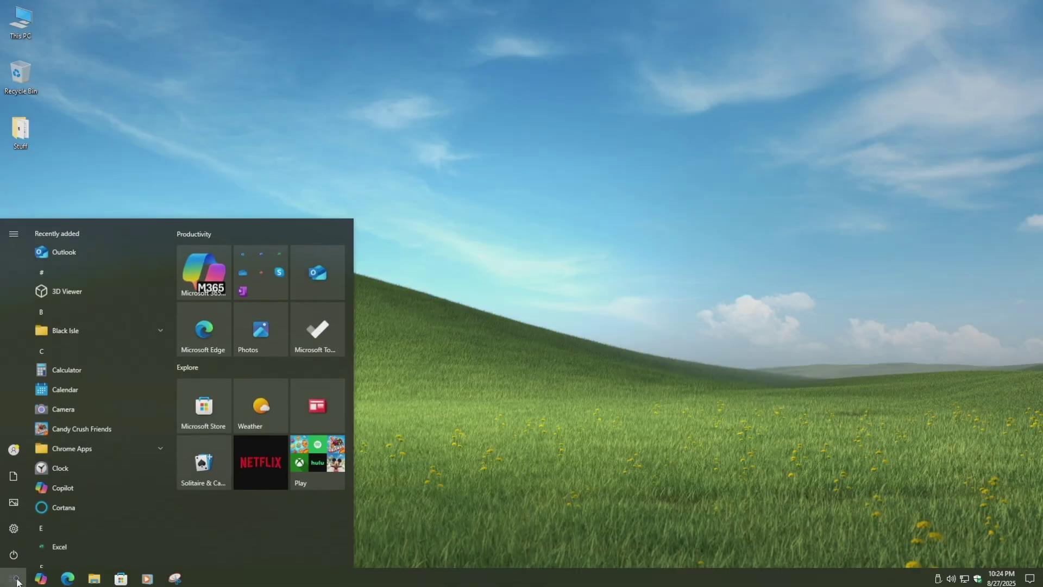
click(16, 530)
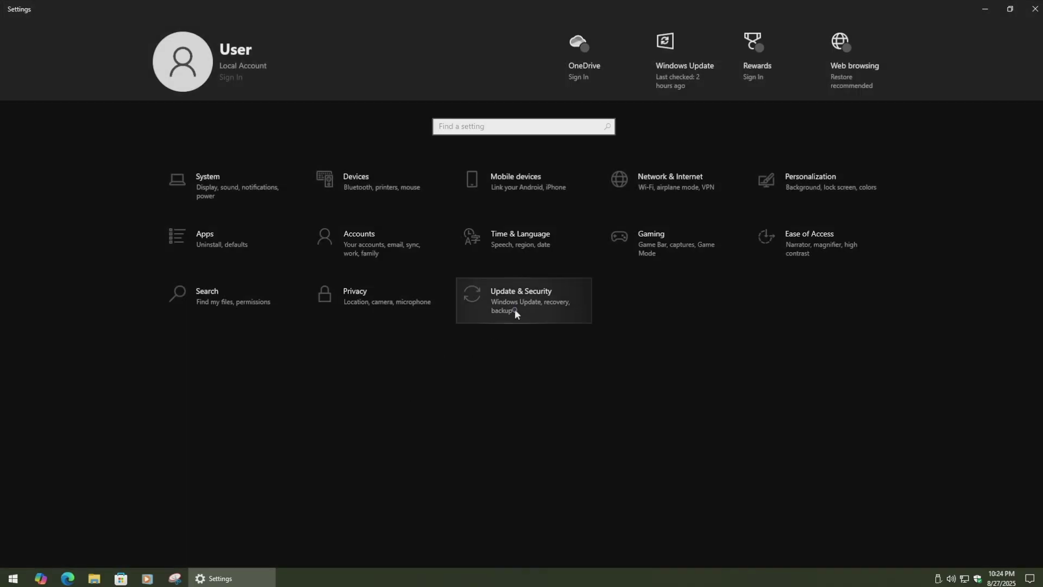
click(514, 309)
click(218, 104)
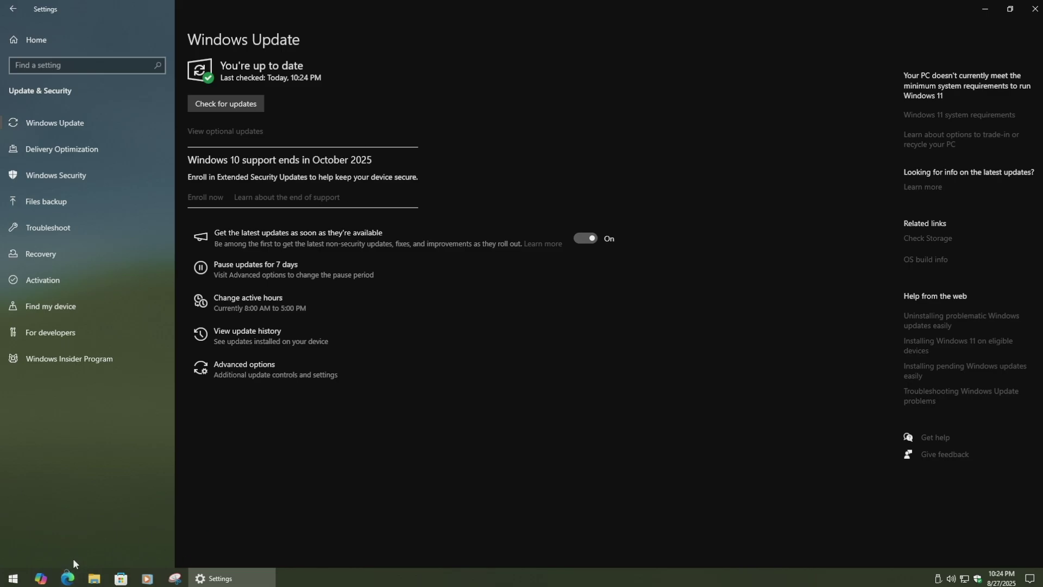
click(66, 580)
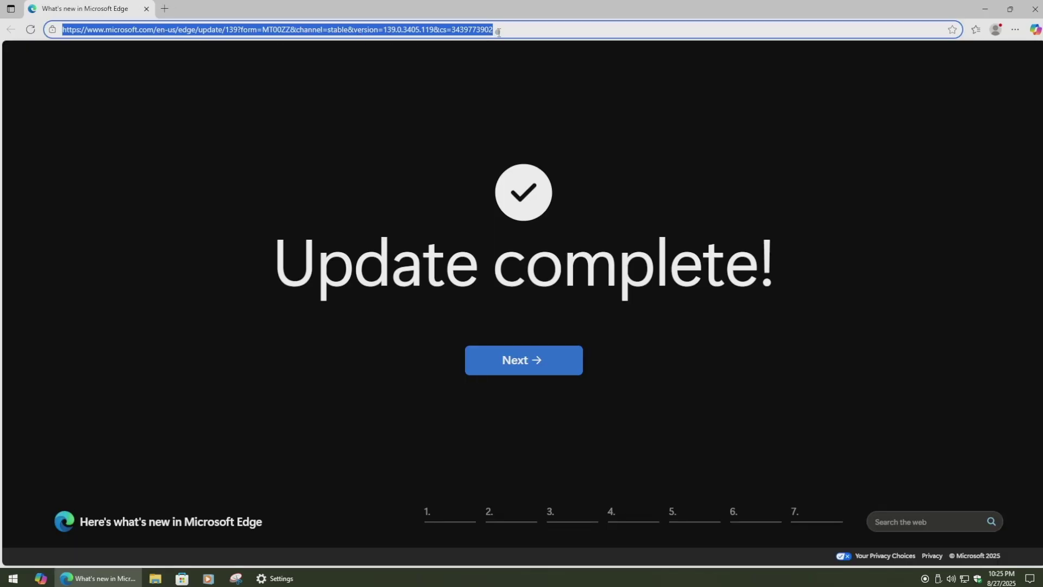
Search Edge for 'windows 10 media creation tool' and open the Download Windows 10 Disc Image (ISO File) result.
key(BackSpace)
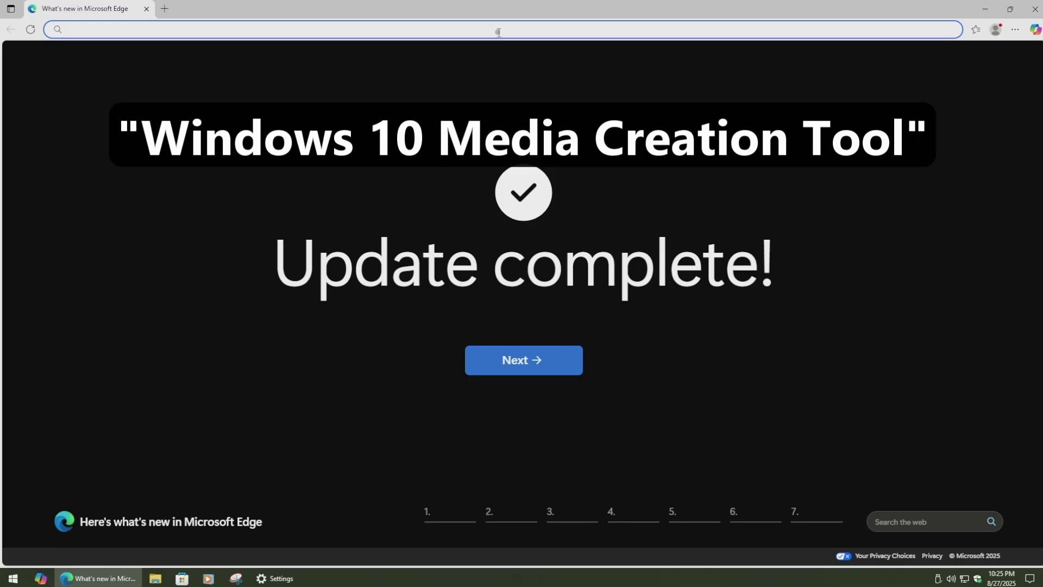
text(windows 10 media creation tool)
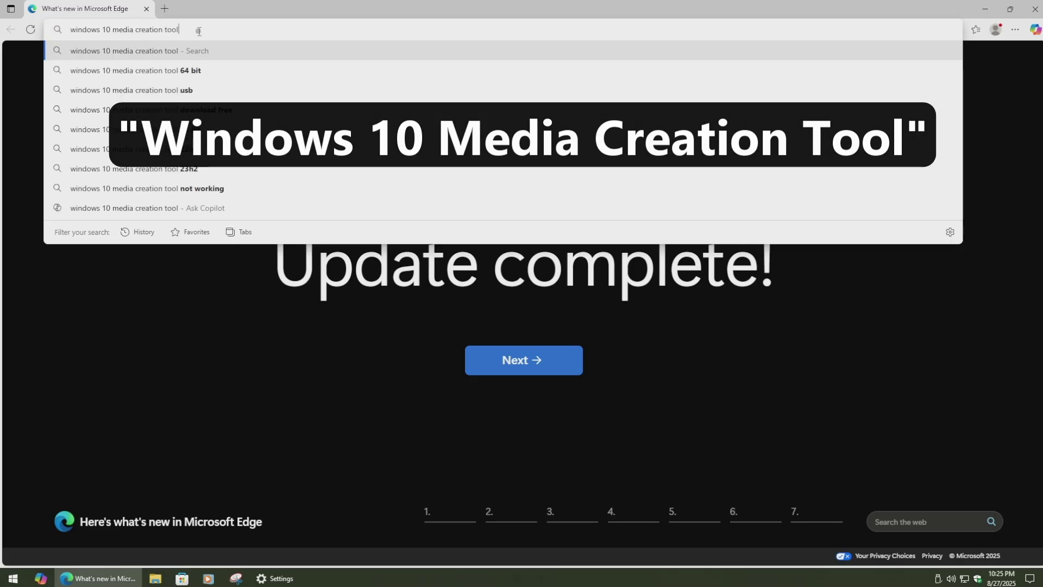
key(Return)
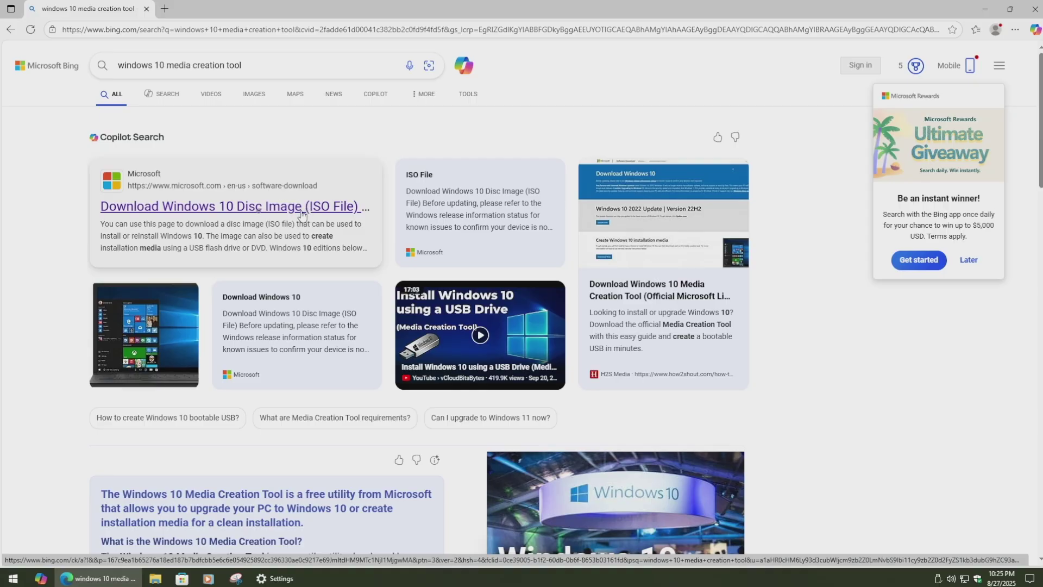
click(245, 212)
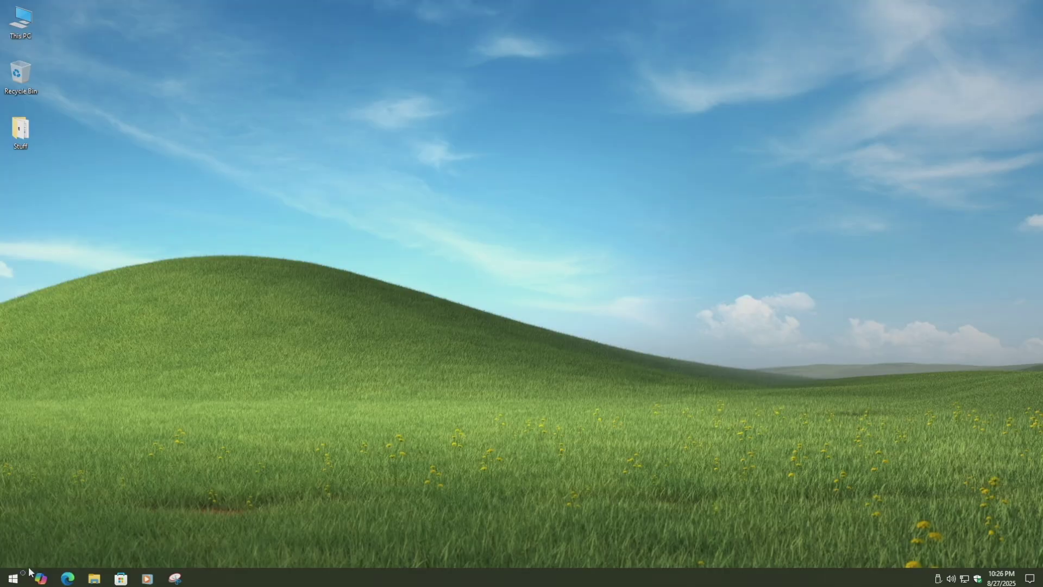
Check for updates in Update & Security, then view the history listing 15 quality updates.
click(13, 578)
click(12, 530)
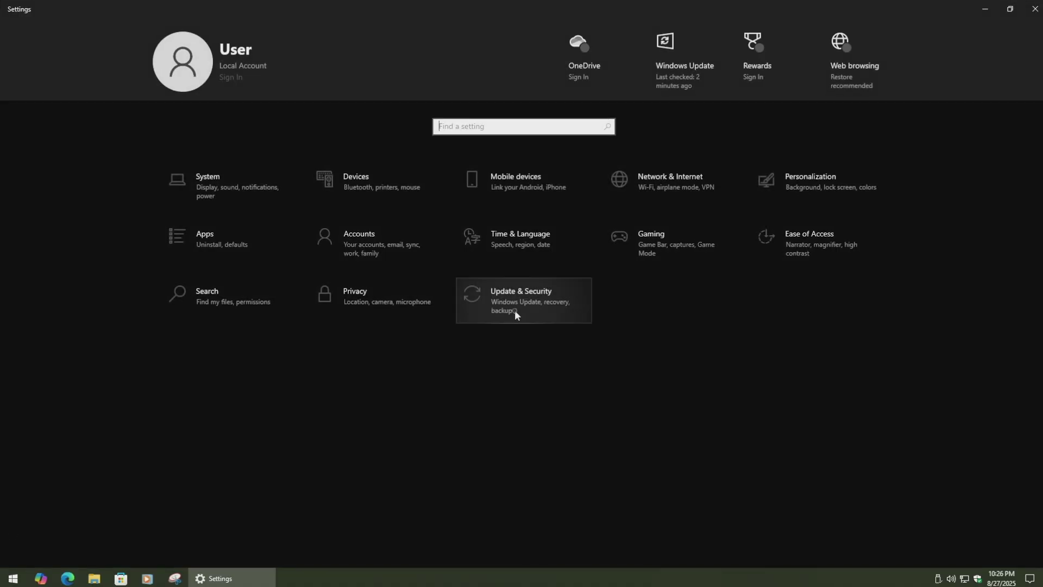
click(514, 310)
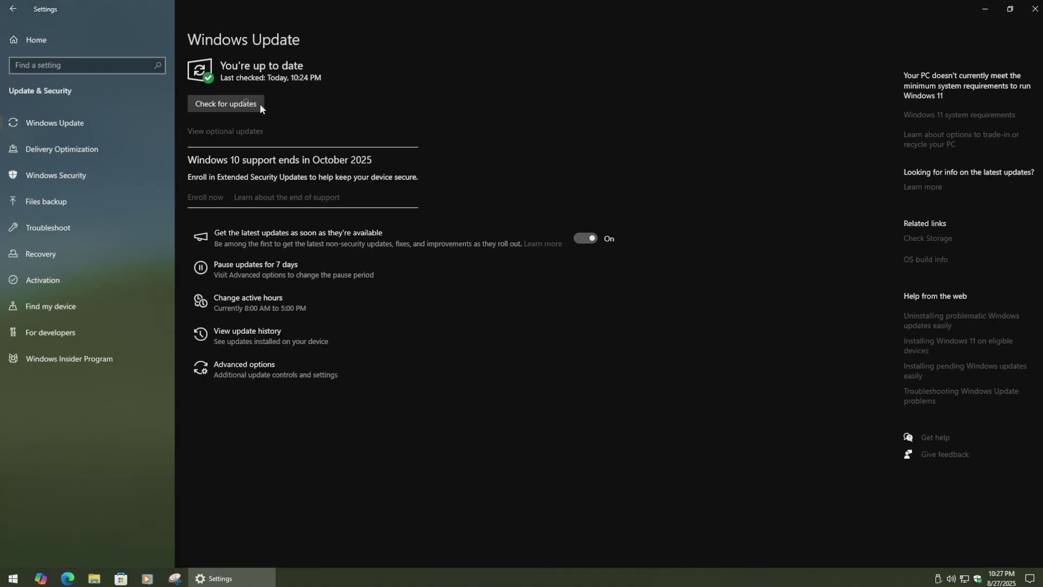
click(260, 104)
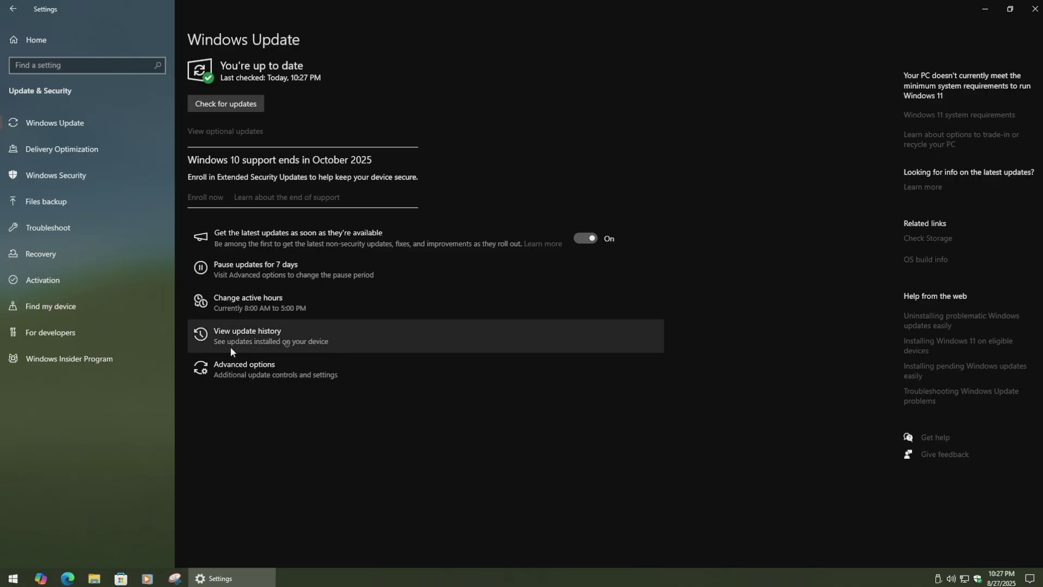
click(295, 335)
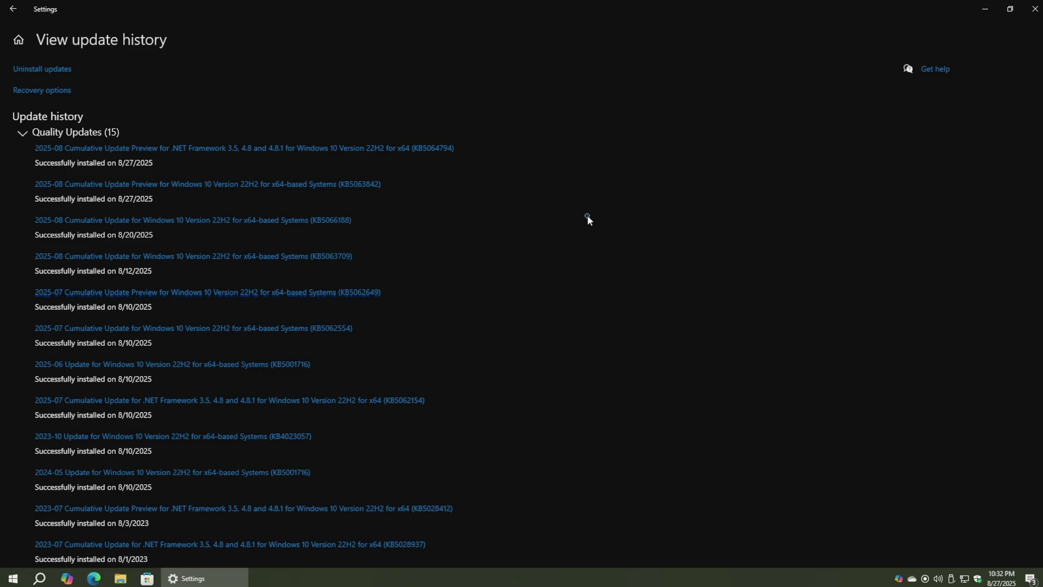
Reopen Settings on the Windows Update page showing the support-end notice and ESU enrollment offer.
click(1034, 9)
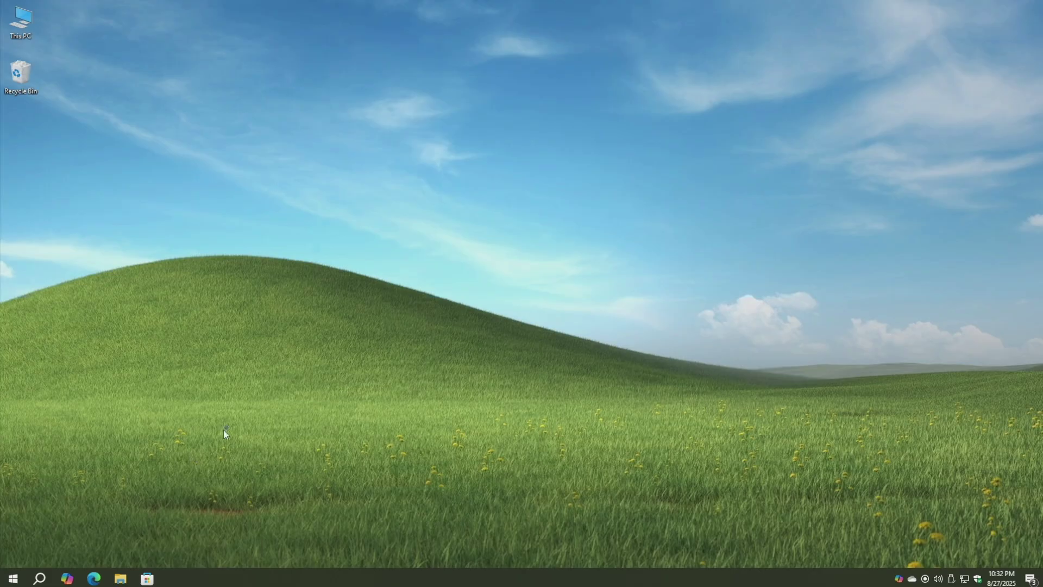
click(14, 577)
click(34, 531)
click(500, 298)
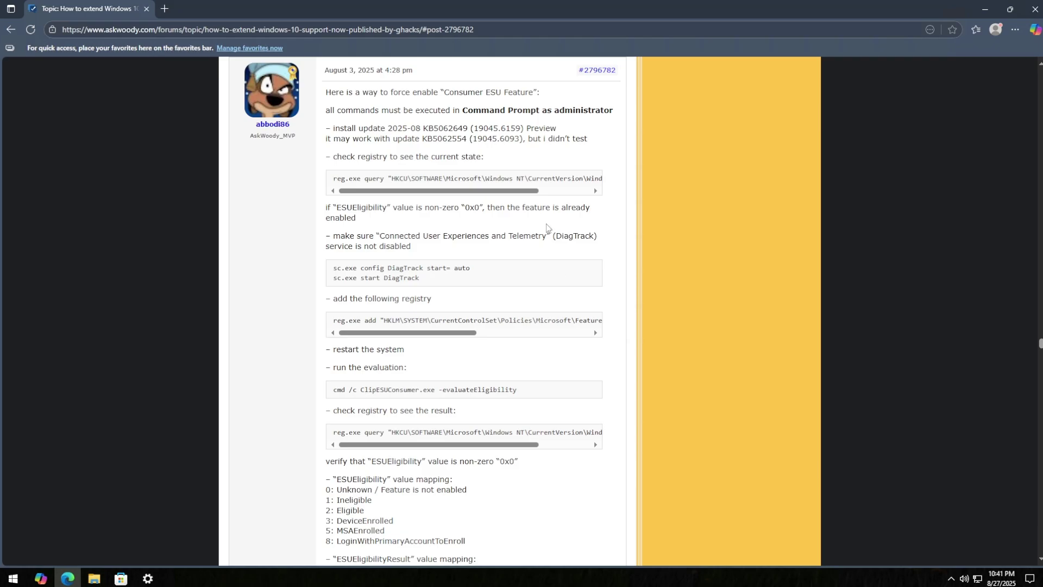
Launch Windows PowerShell as administrator and position it beside the browser.
click(13, 578)
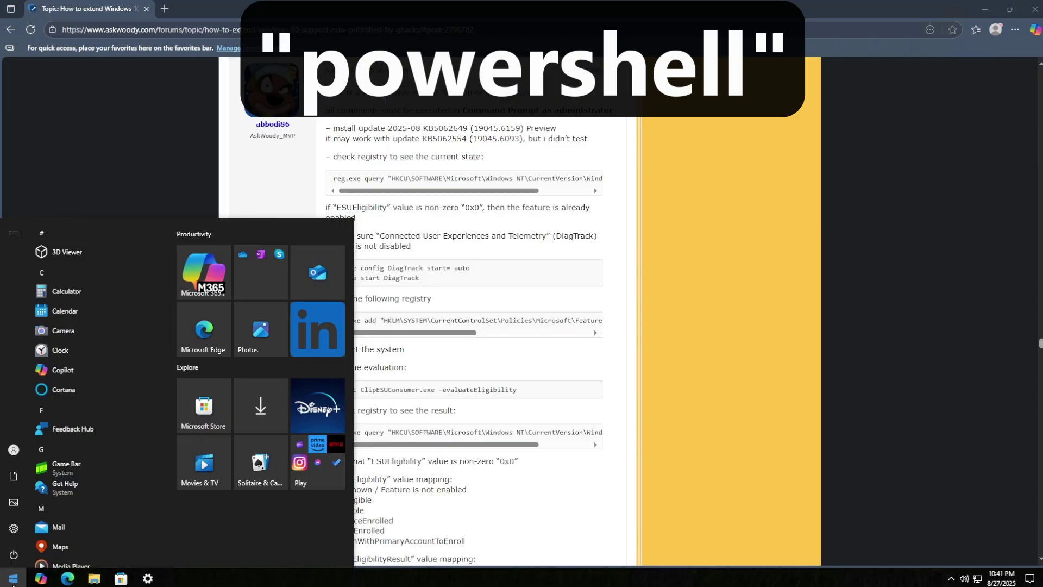
text(powershell)
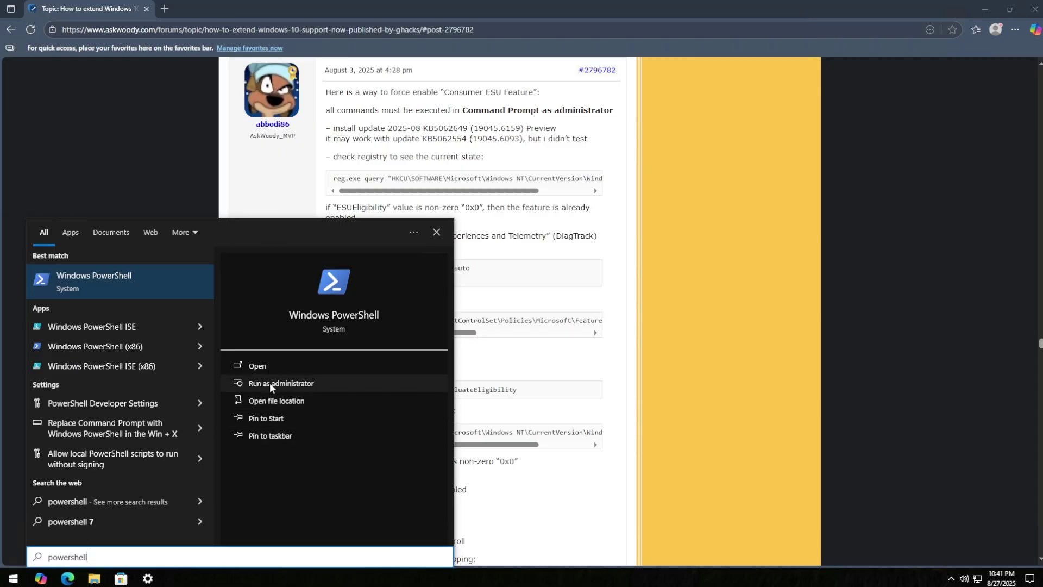
click(288, 382)
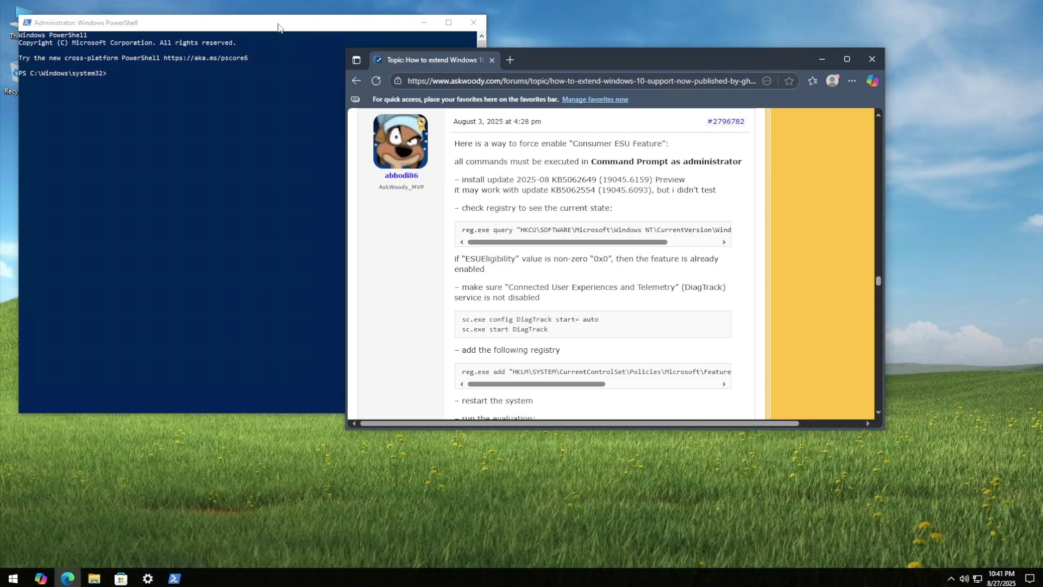
drag(277, 27, 311, 26)
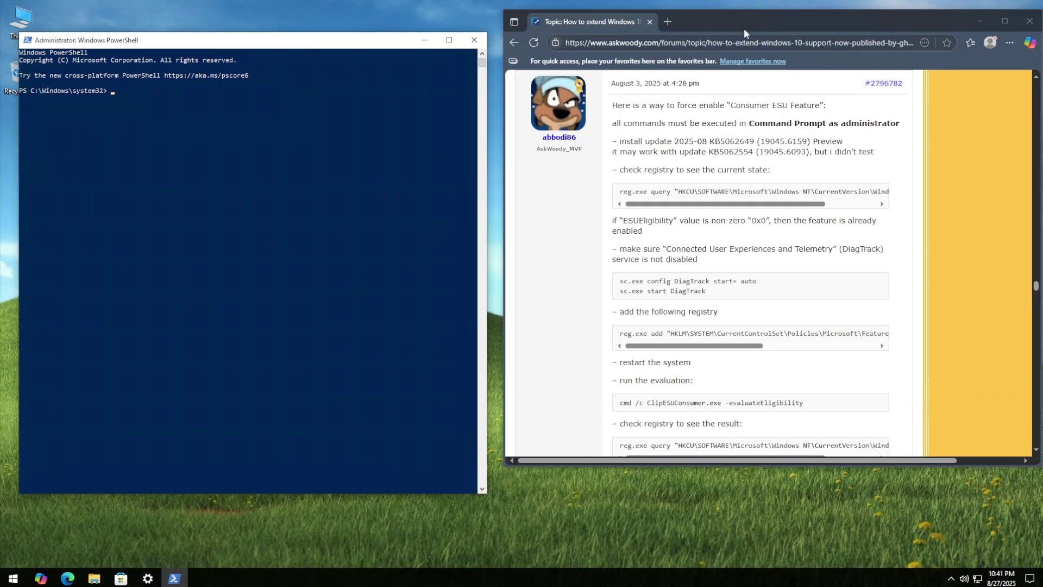
Highlight the forum post's required update line and update number KB5062649.
click(745, 33)
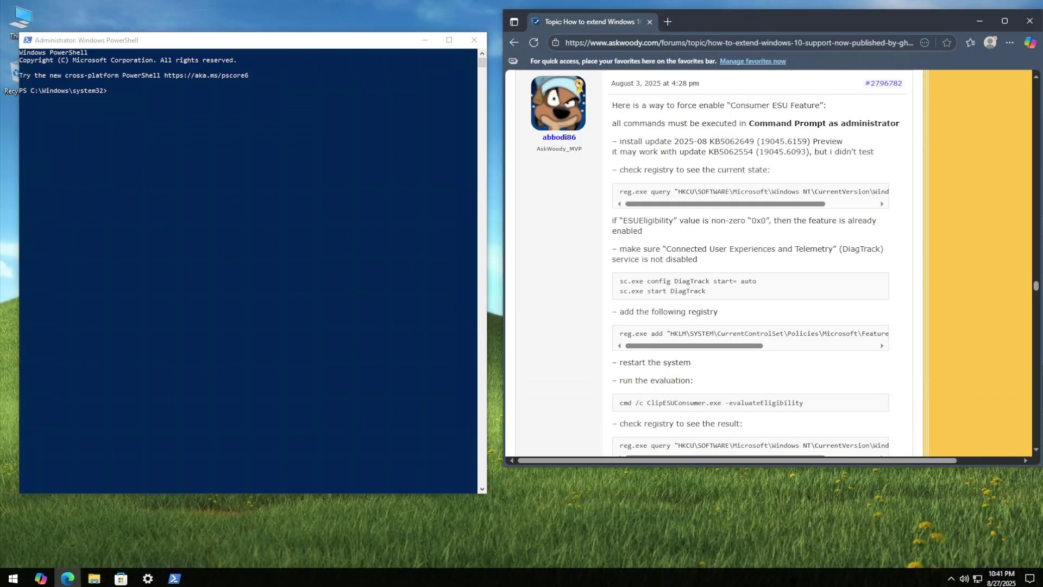
drag(626, 141, 754, 143)
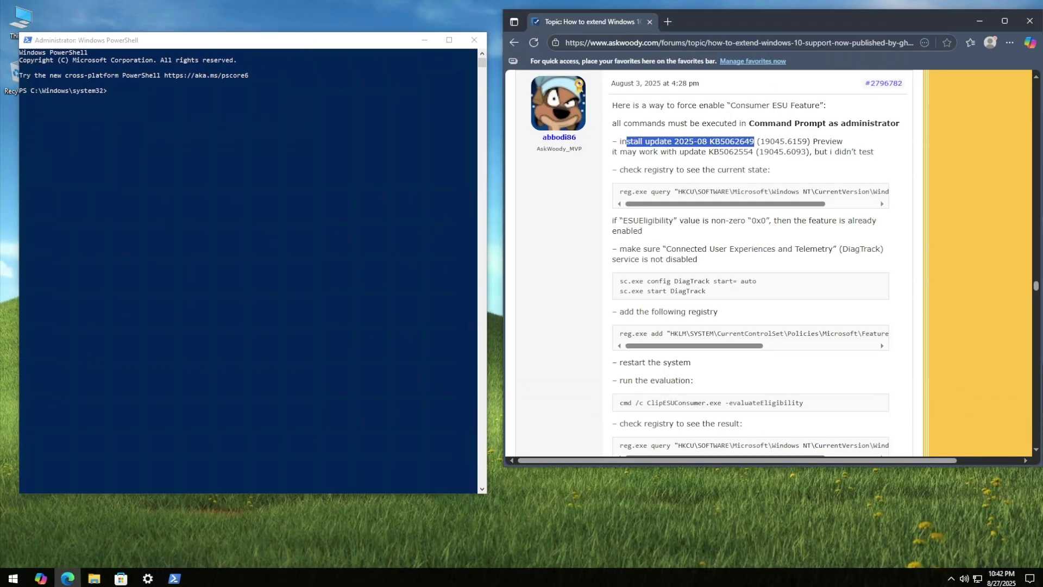
click(729, 150)
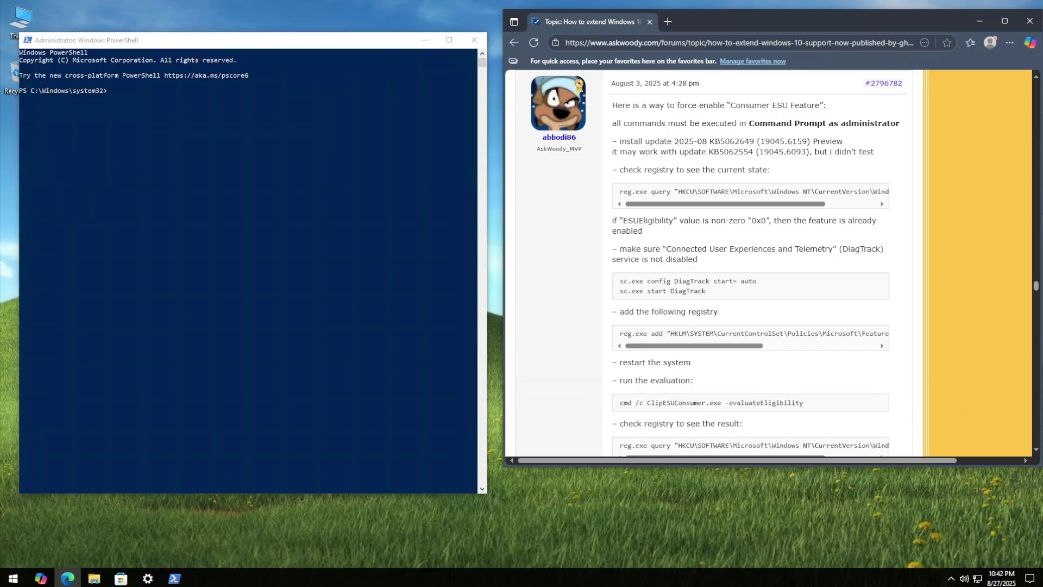
double_click(731, 141)
click(731, 143)
Run the ConsumerESU registry query and note ESUEligibility 0x0 and ESUEligibilityResult 0xb.
drag(619, 191, 912, 195)
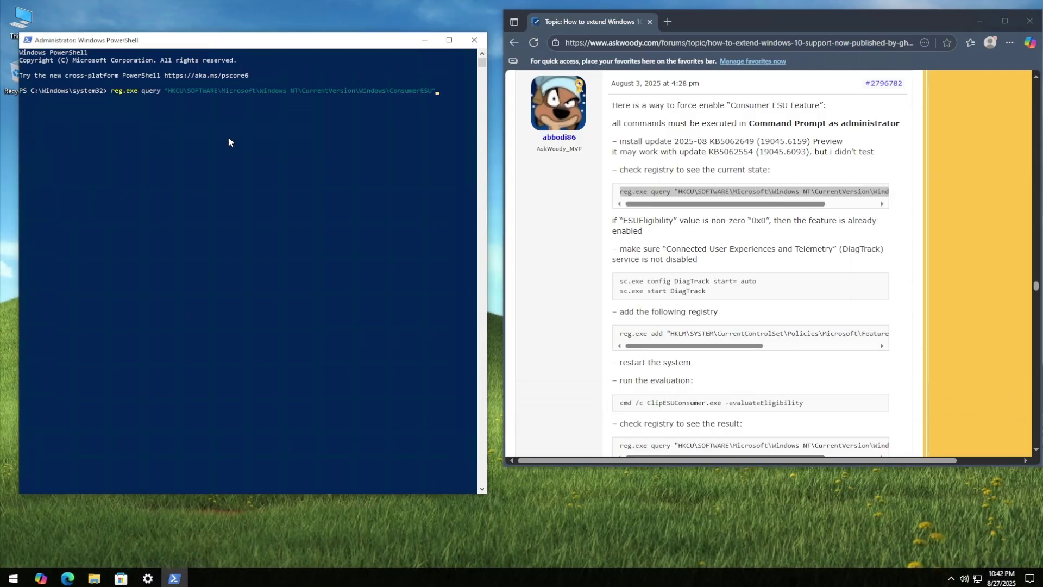
key(Return)
drag(35, 114, 169, 115)
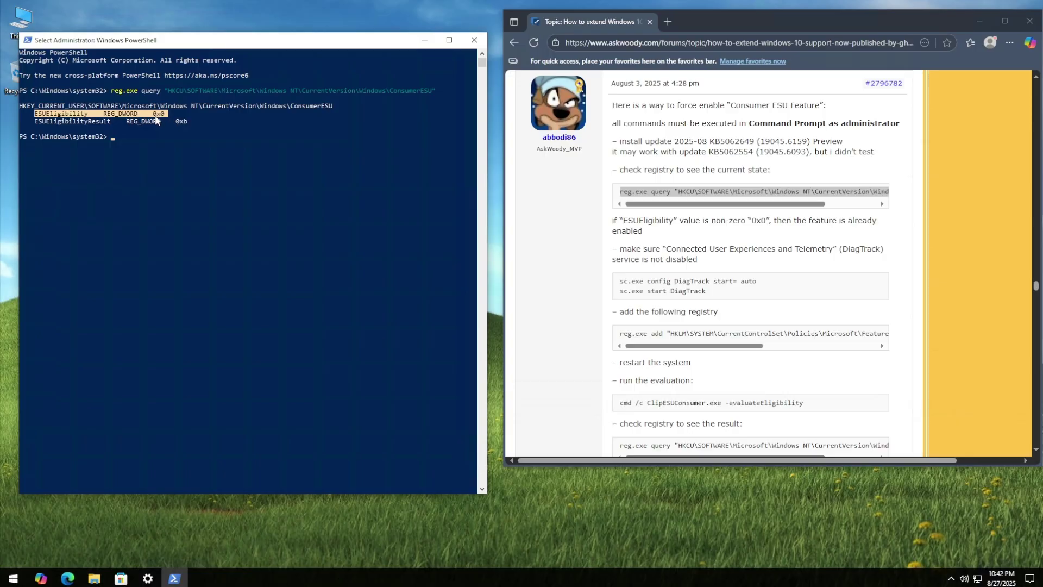
right_click(162, 118)
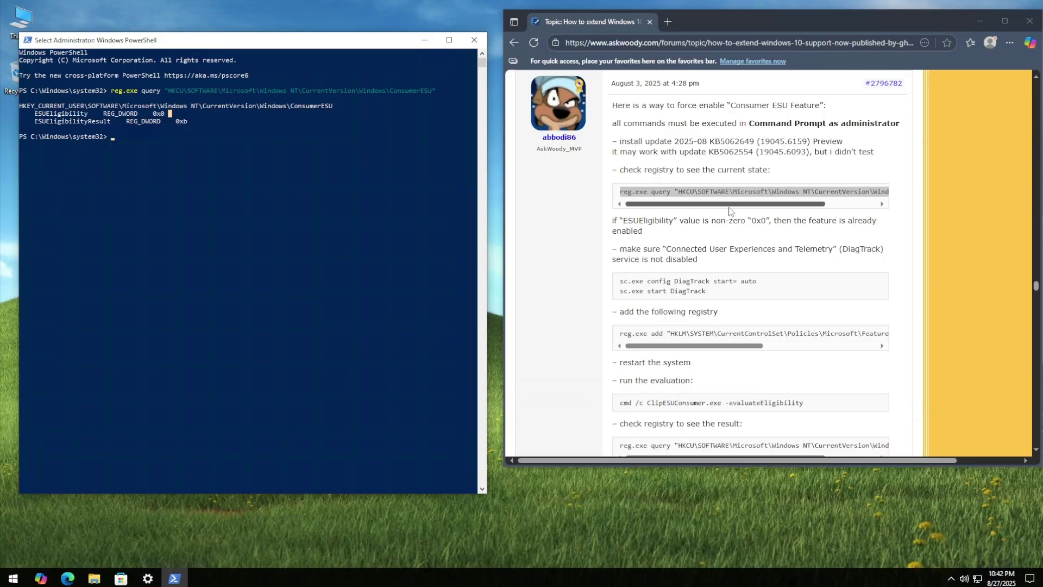
drag(614, 220, 747, 221)
click(748, 221)
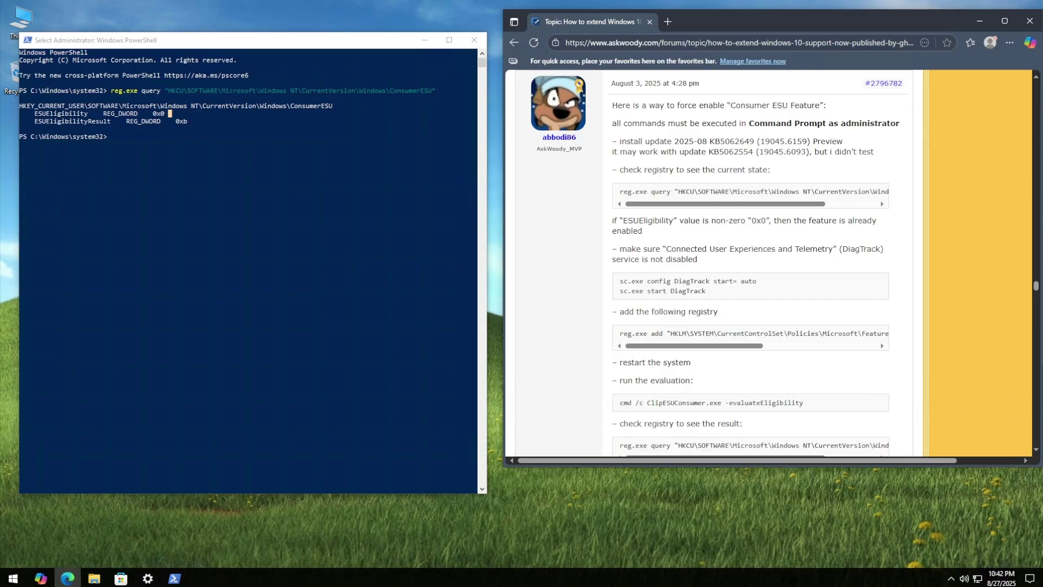
Set DiagTrack to start automatically by running 'sc.exe config DiagTrack start= auto' in PowerShell.
drag(760, 281, 618, 282)
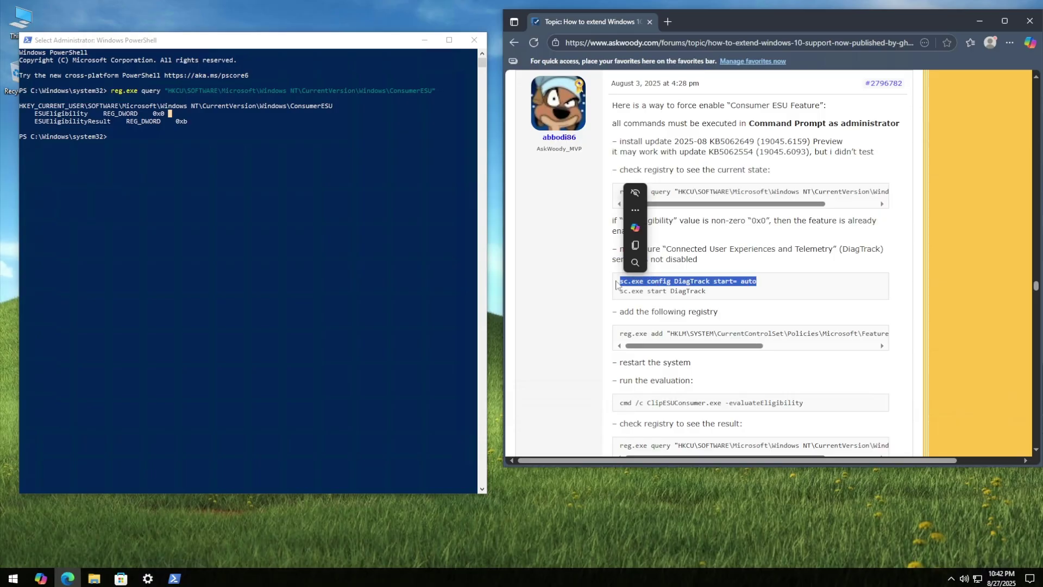
right_click(673, 283)
click(686, 286)
click(239, 172)
right_click(237, 172)
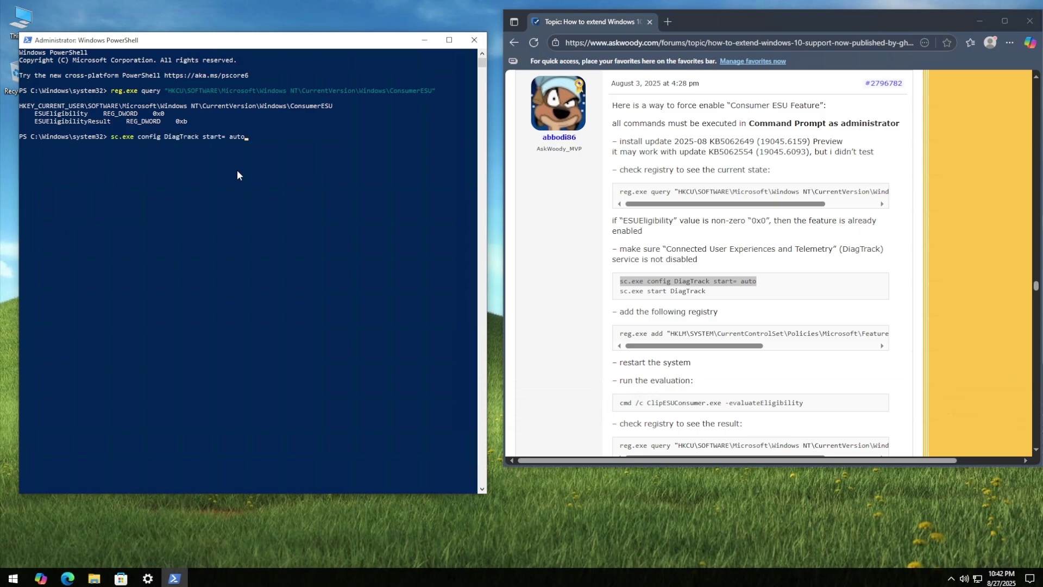
key(Return)
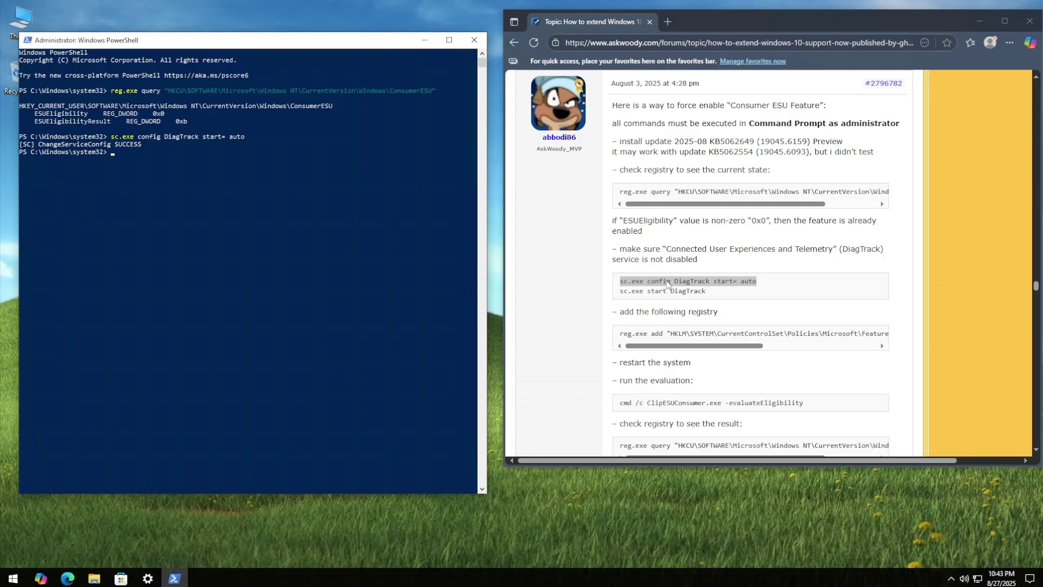
Run 'sc.exe start DiagTrack', which reports error 1056: the service is already running.
drag(707, 292, 615, 295)
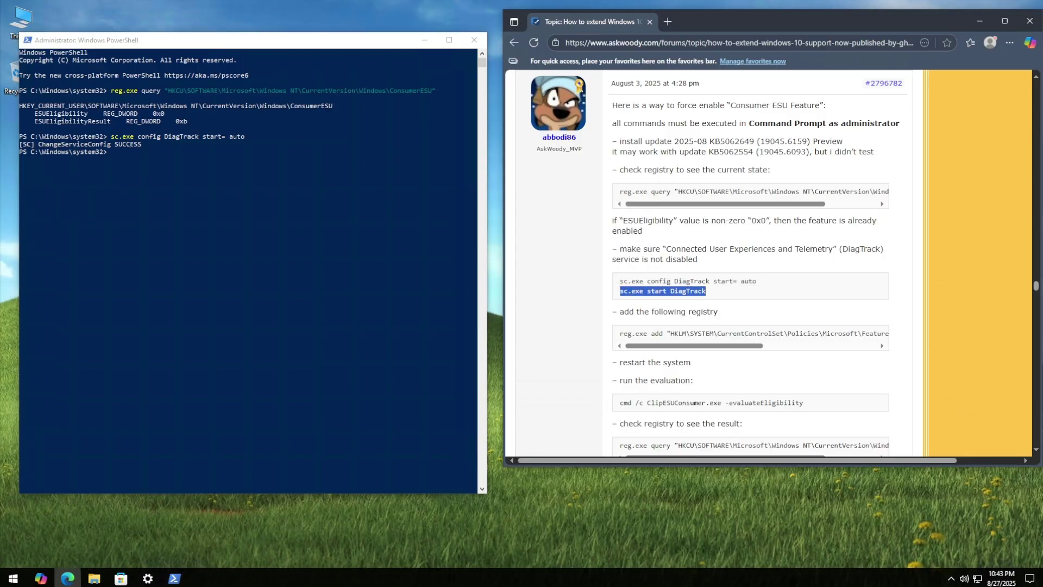
right_click(618, 294)
click(638, 300)
click(227, 181)
right_click(210, 168)
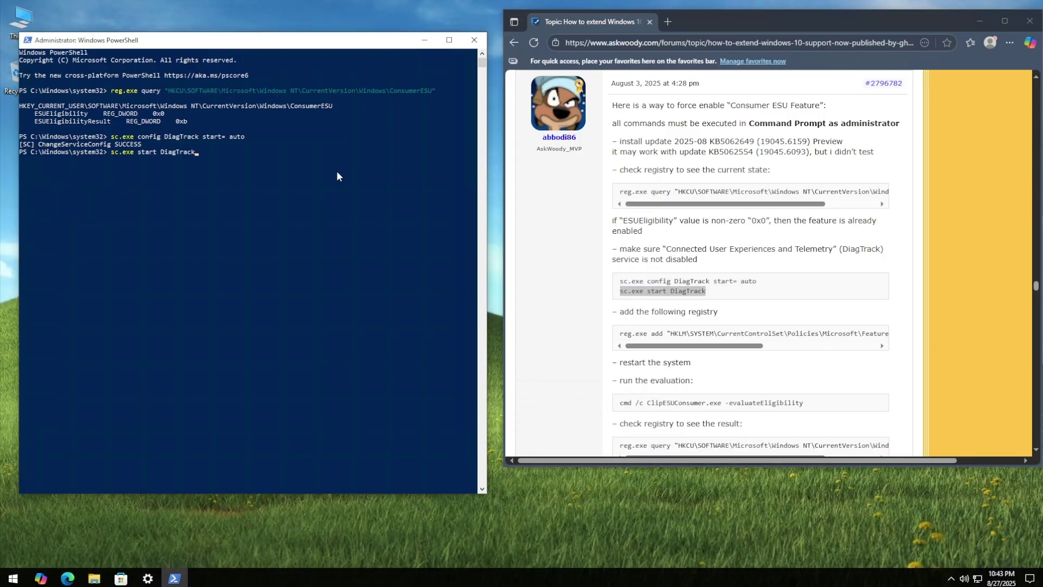
key(Return)
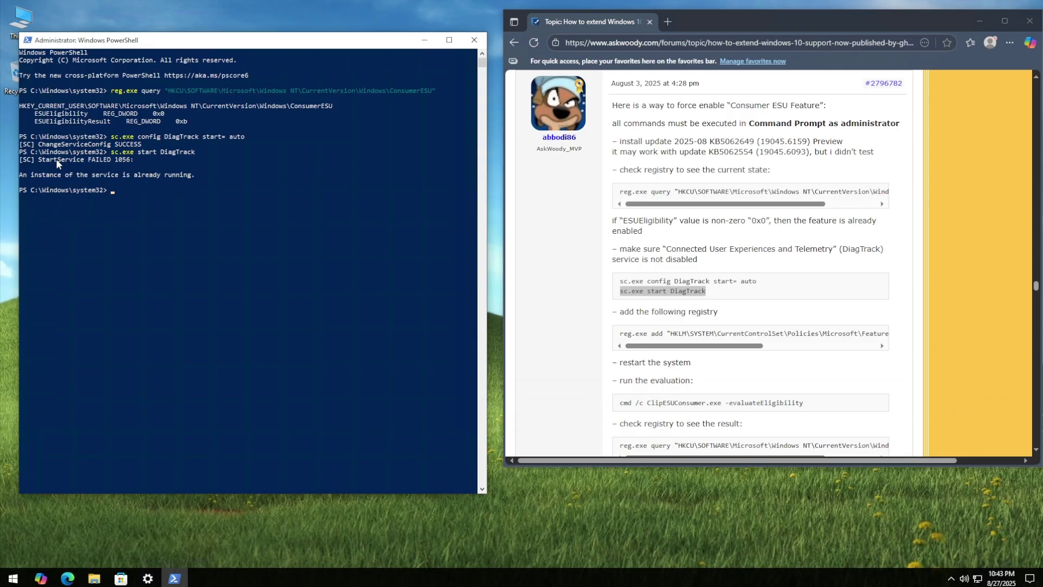
click(108, 166)
drag(24, 175, 197, 177)
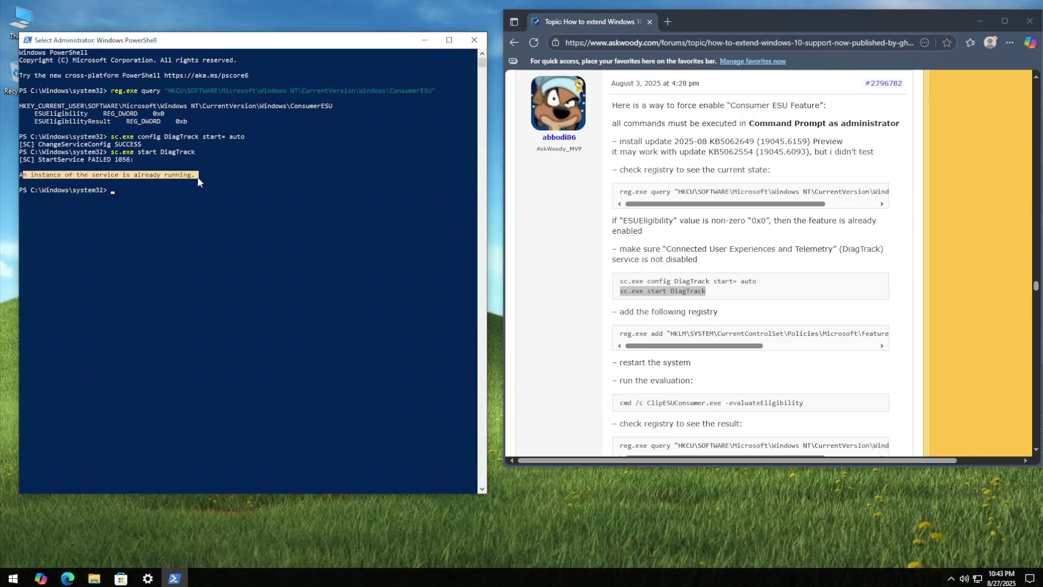
click(212, 176)
click(749, 302)
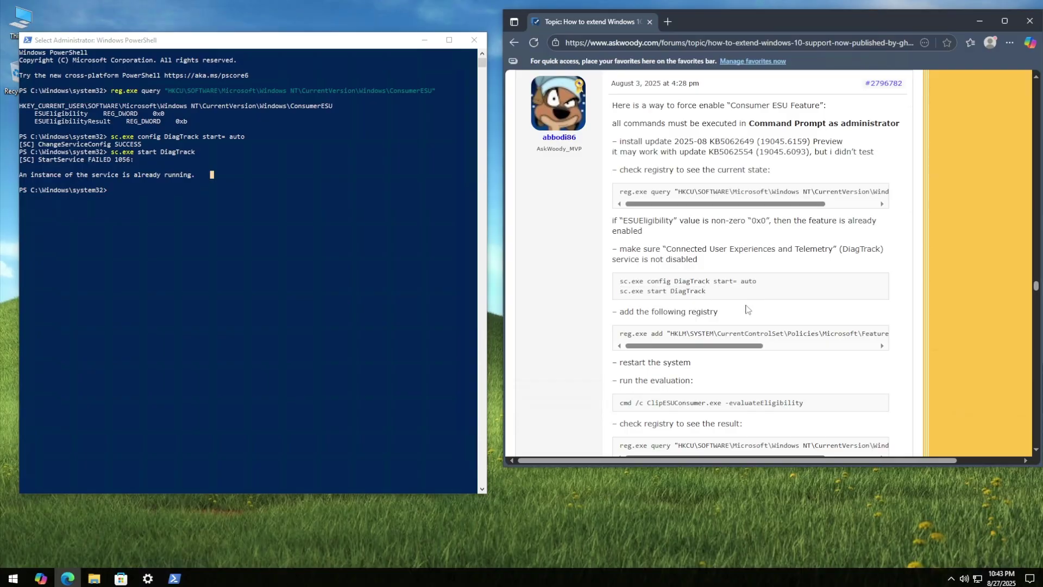
drag(619, 333, 896, 340)
key(ctrl+c)
right_click(192, 218)
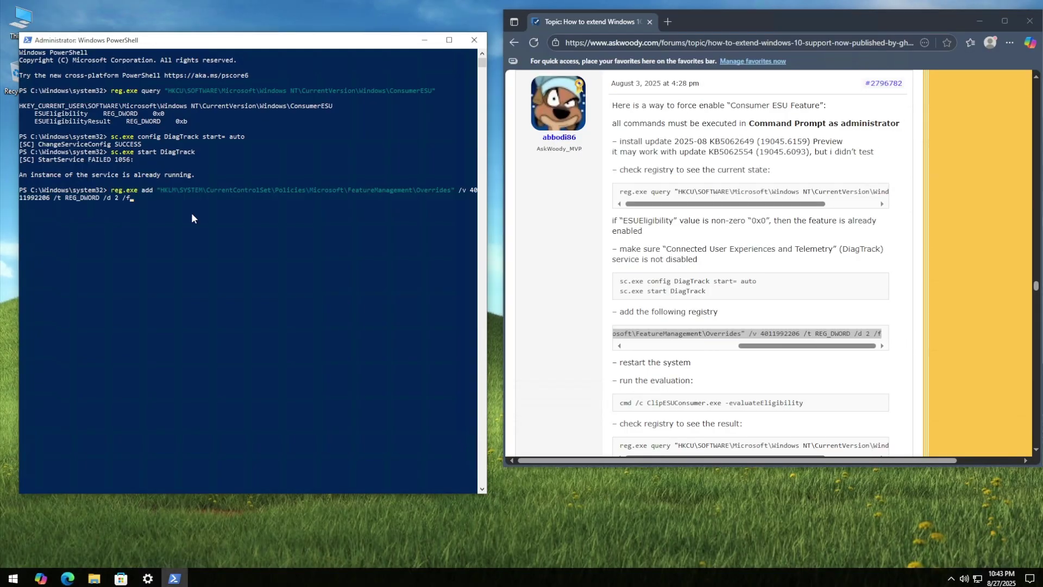
key(Return)
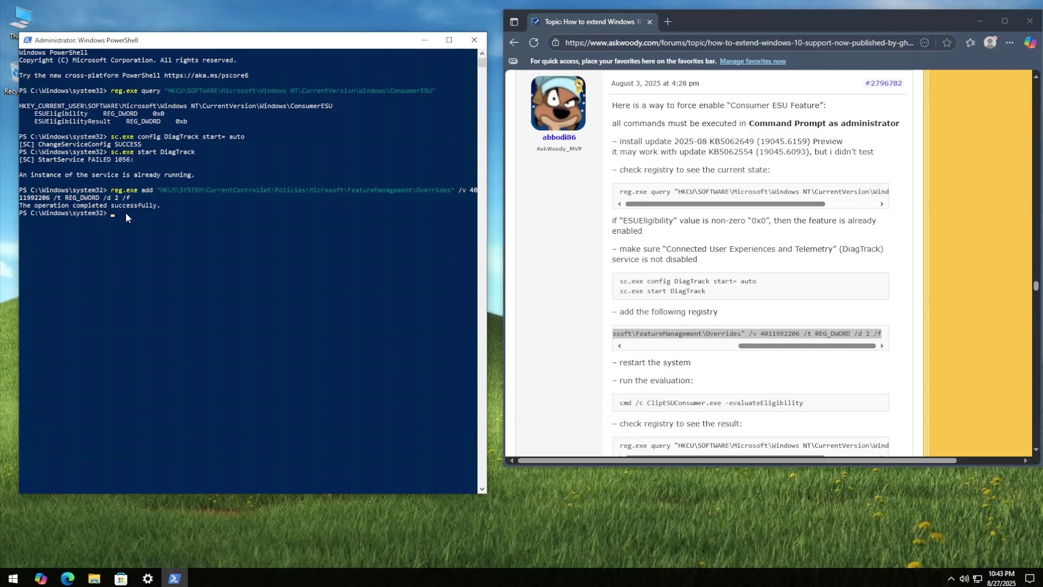
Highlight the post's 'restart the system' step.
click(667, 367)
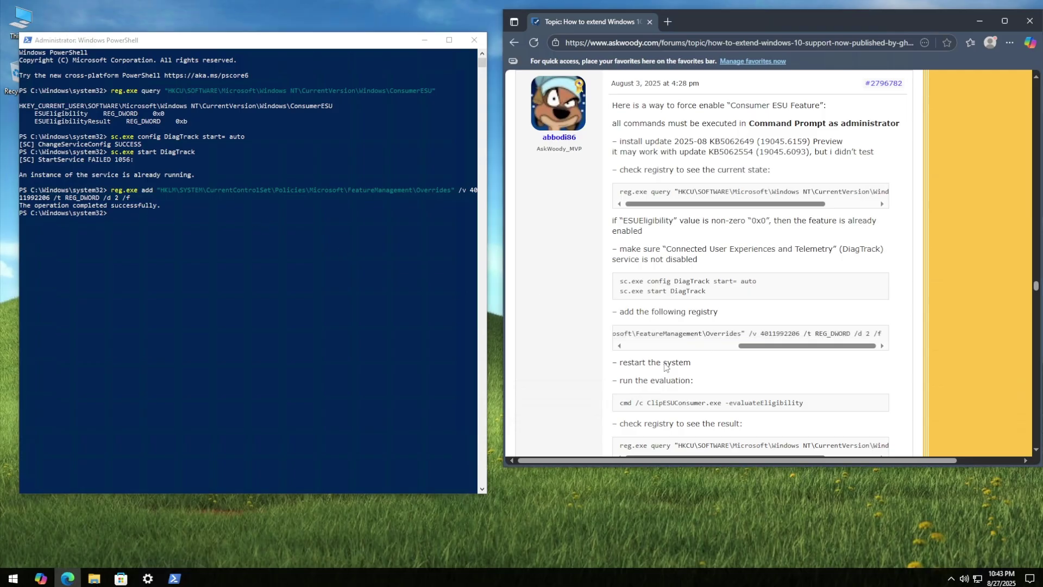
drag(622, 362, 678, 363)
click(716, 370)
scroll(716, 371, down, 1)
drag(691, 308, 621, 310)
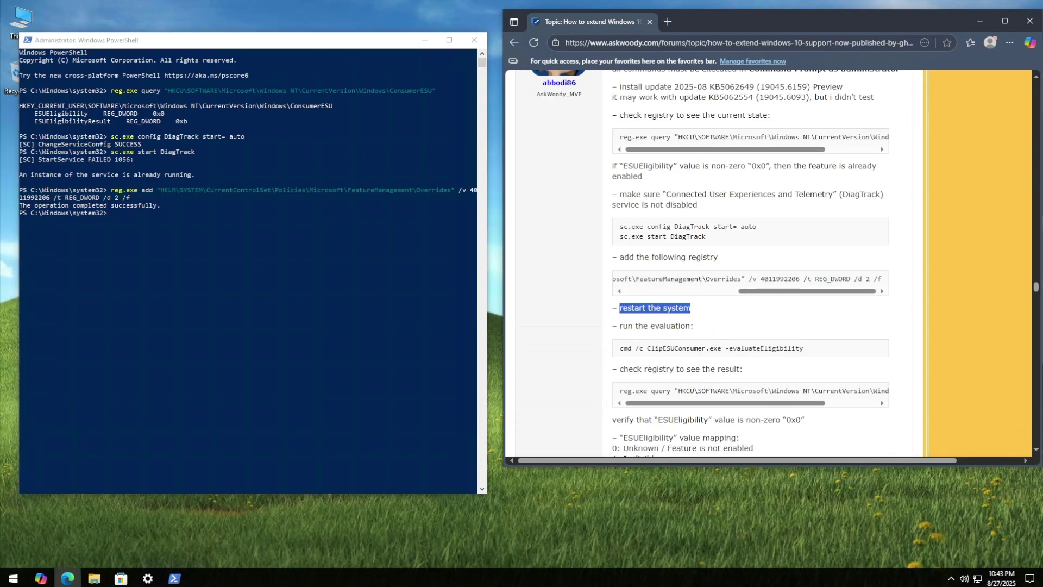
click(670, 313)
Close PowerShell and Edge, then restart the computer from the Start menu's power options.
click(485, 40)
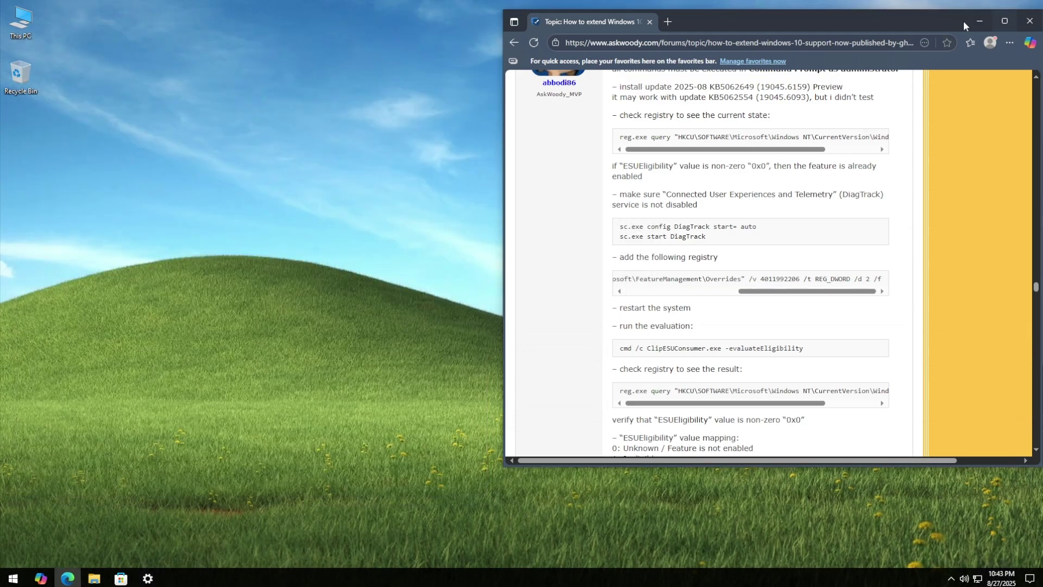
click(1026, 22)
click(13, 578)
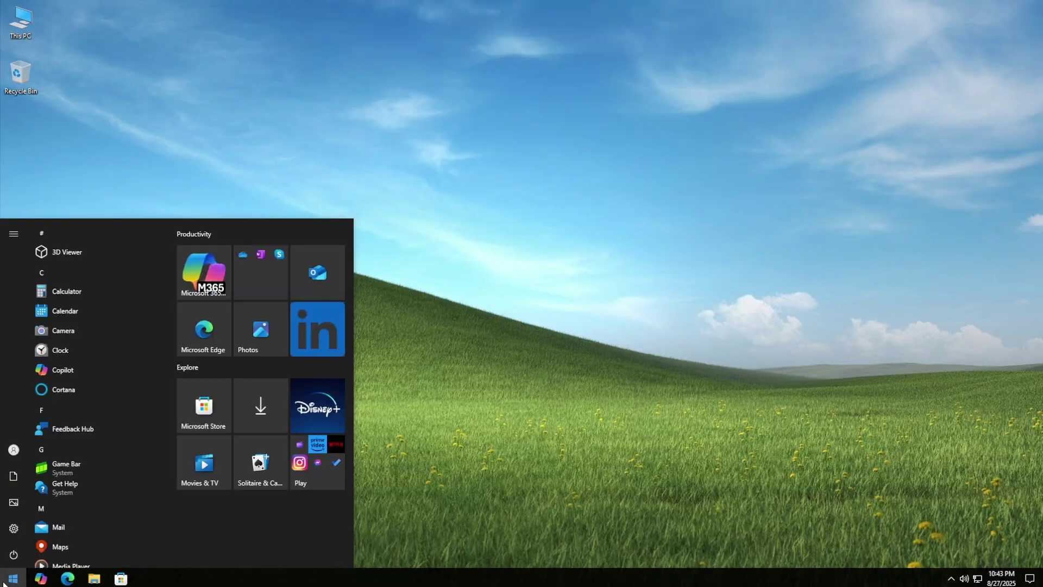
click(15, 557)
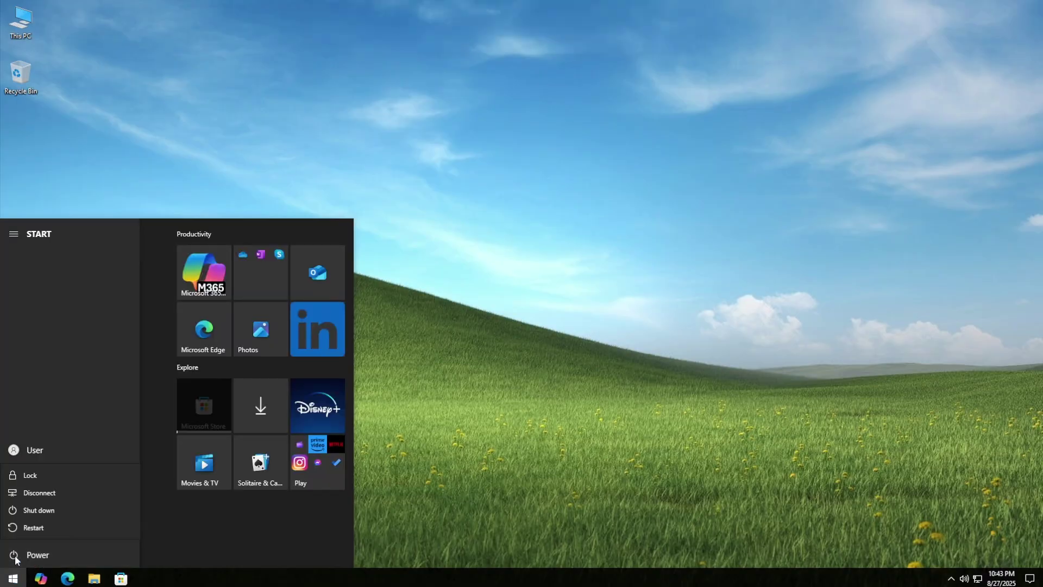
click(33, 530)
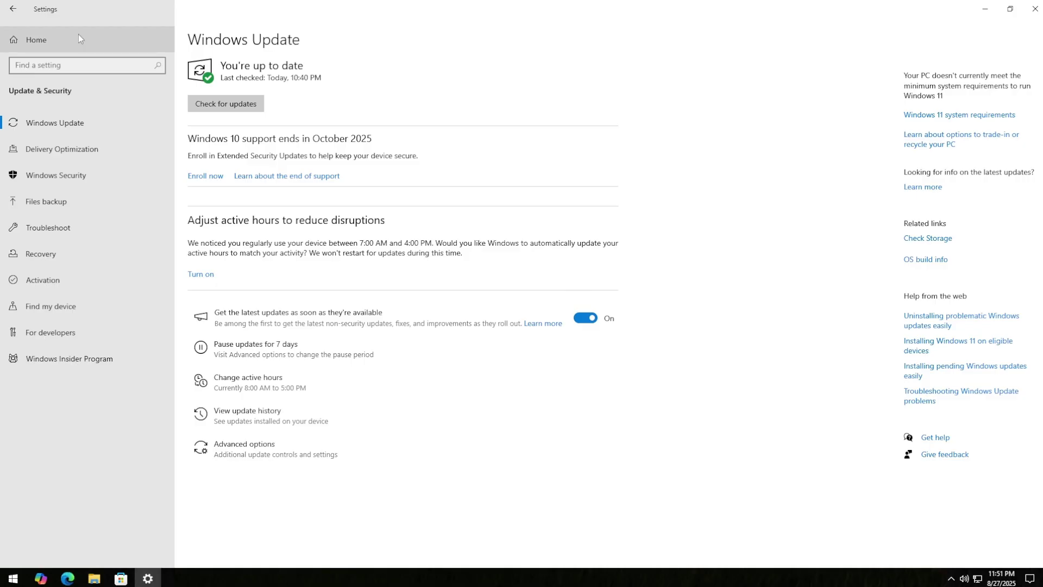
Go from Settings Home to the Accounts › Windows backup page.
click(13, 11)
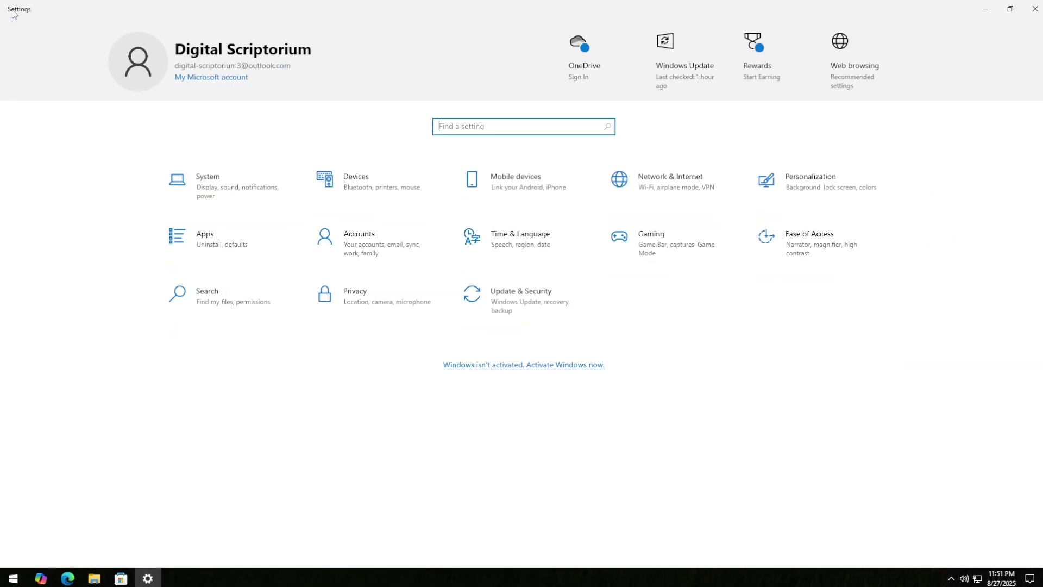
click(380, 256)
click(70, 253)
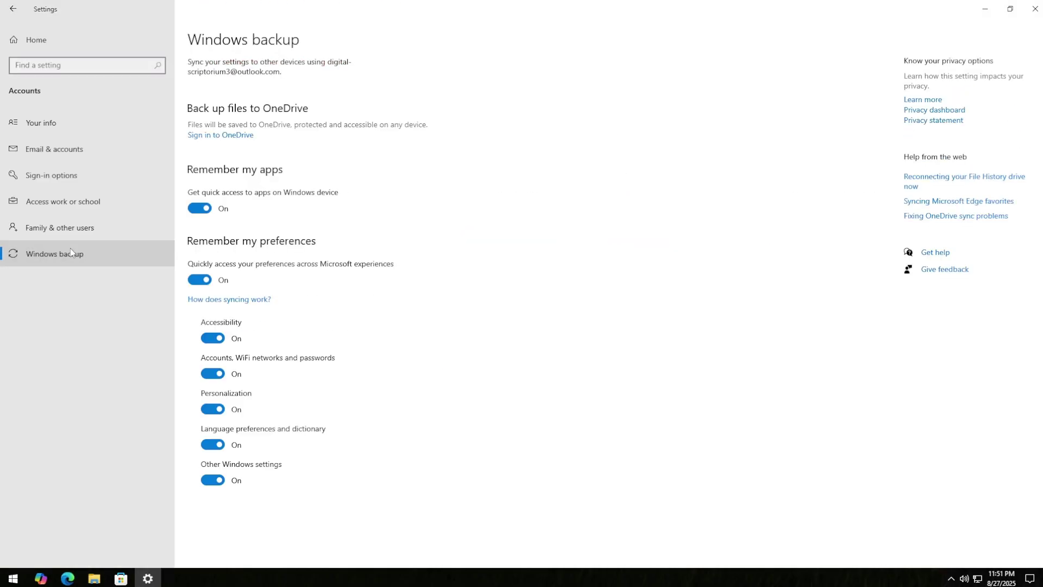
Turn off Remember my apps, every preference sync category, and Remember my preferences.
click(199, 208)
click(201, 280)
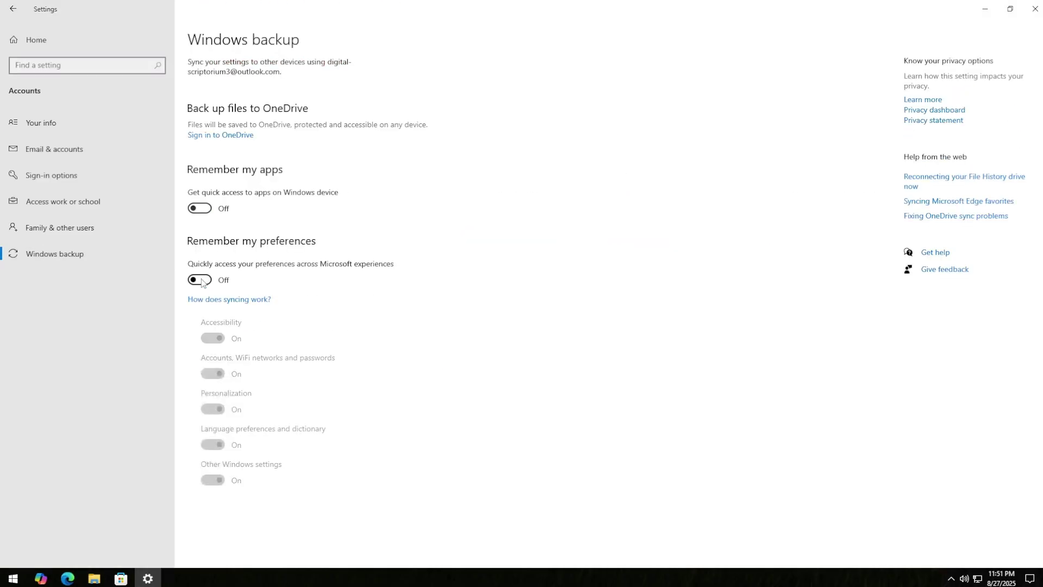
click(200, 280)
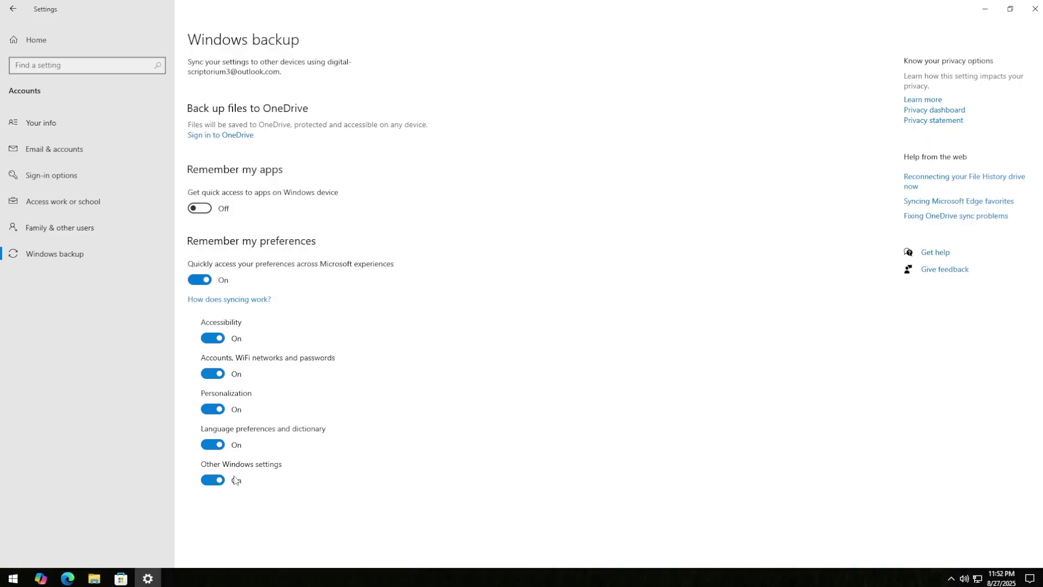
click(214, 480)
click(213, 444)
click(212, 408)
click(213, 373)
click(213, 338)
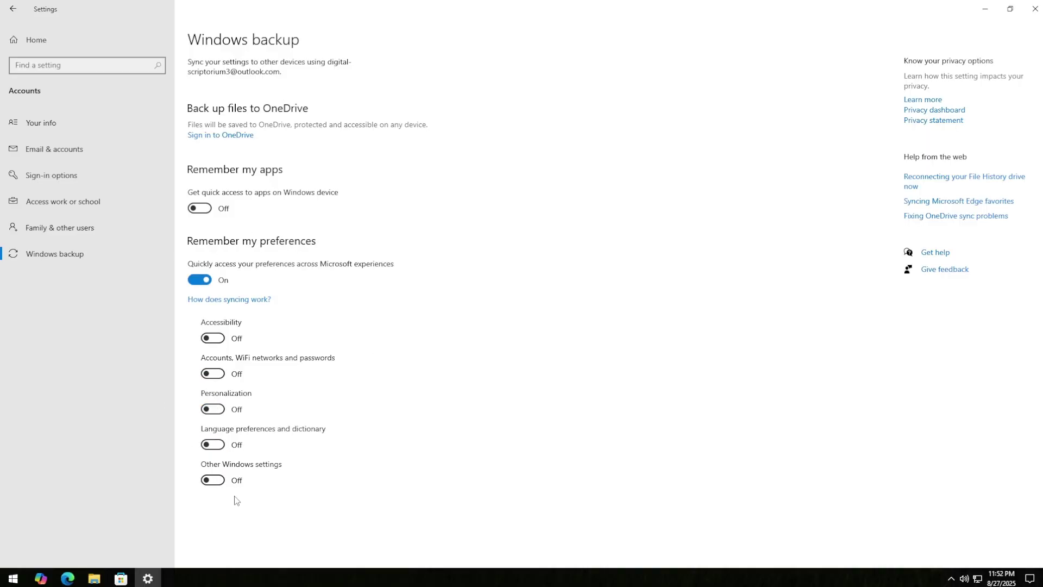
click(200, 280)
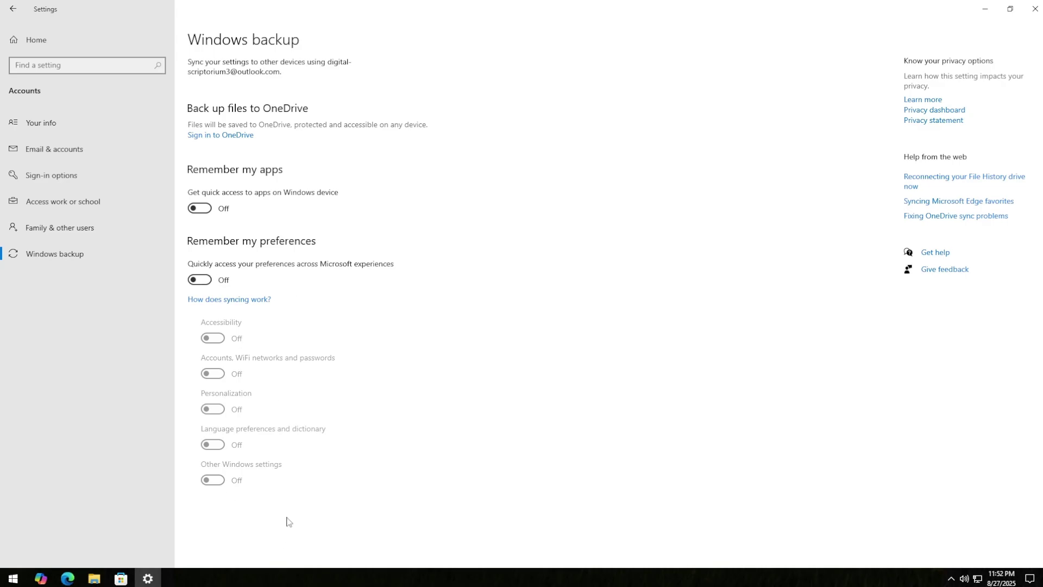
Start Extended Security Updates enrollment from Update & Security and continue past the introduction.
click(12, 9)
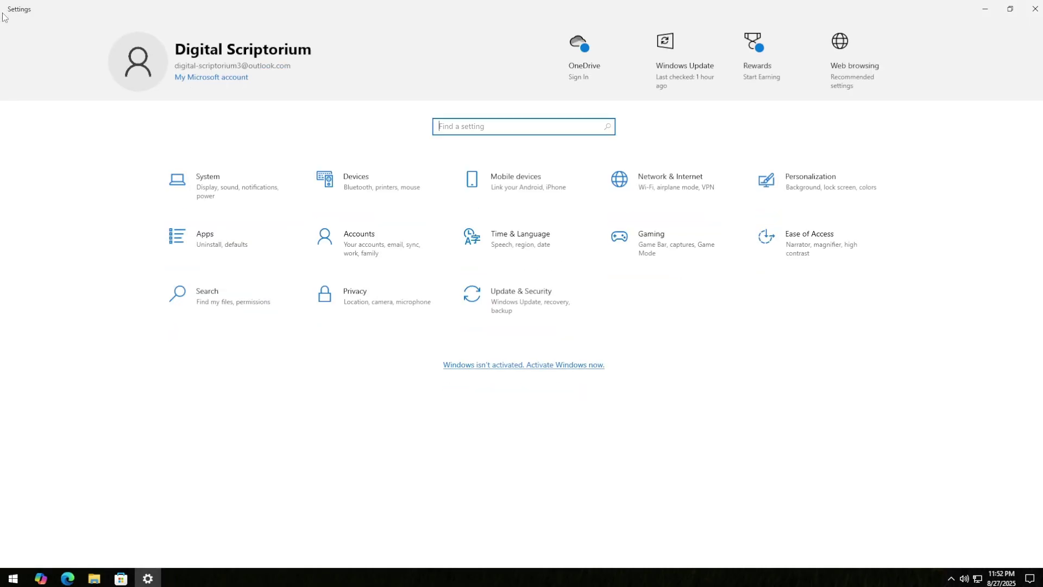
click(523, 306)
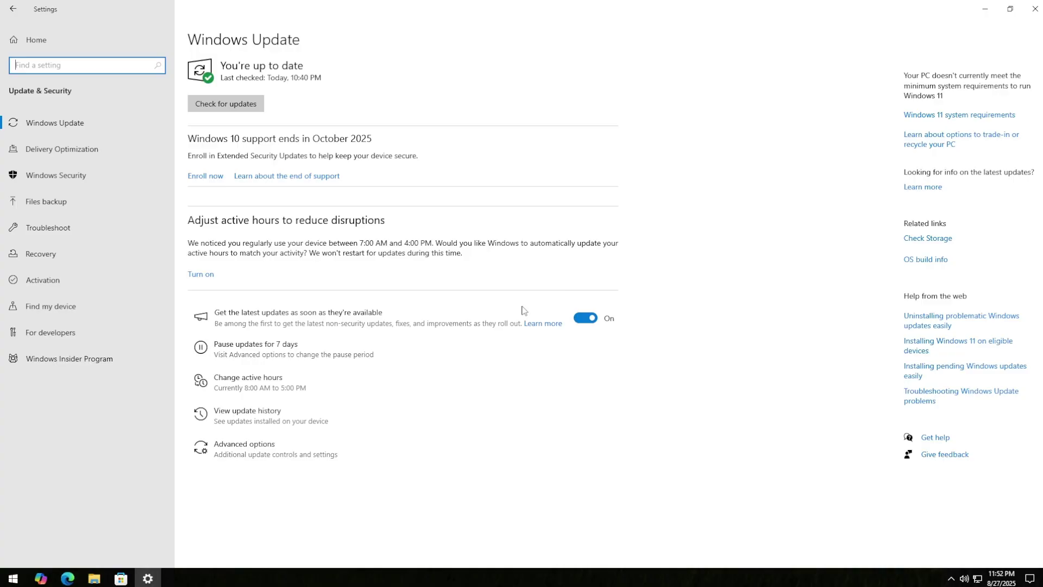
click(211, 176)
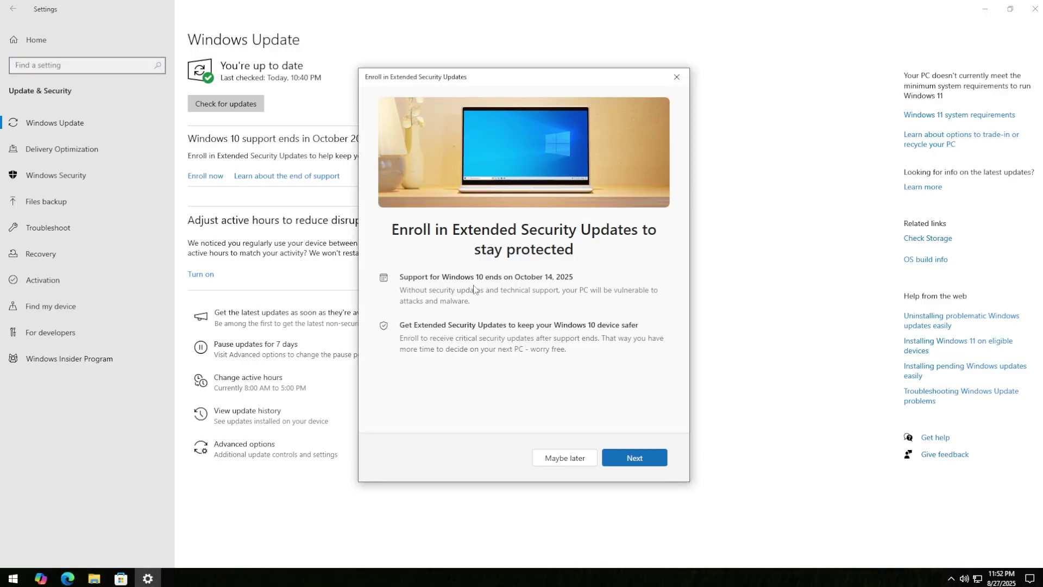
click(635, 459)
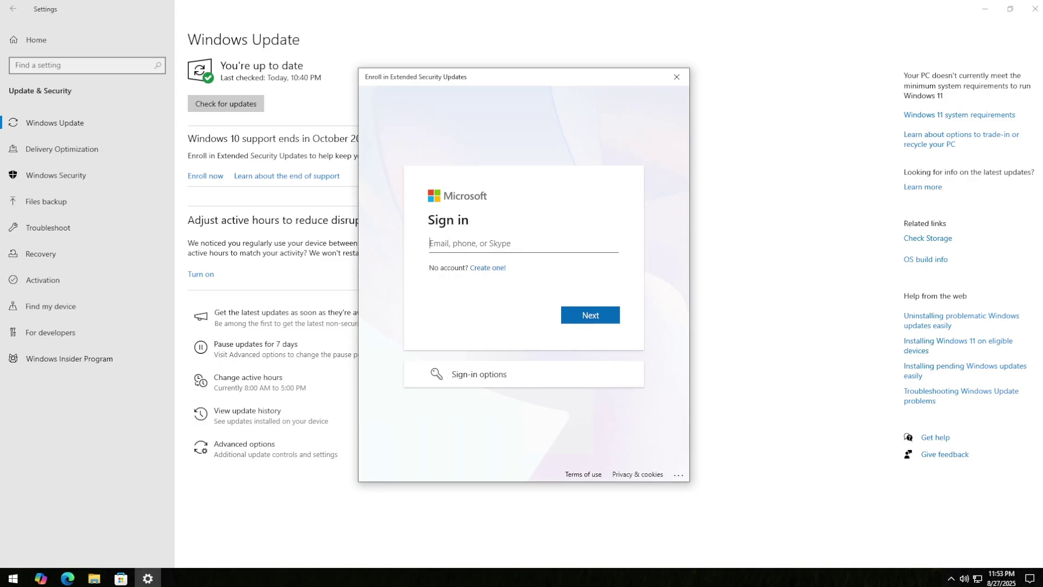
Sign in to the Microsoft account with its e-mail and password.
key(ctrl+v)
click(584, 314)
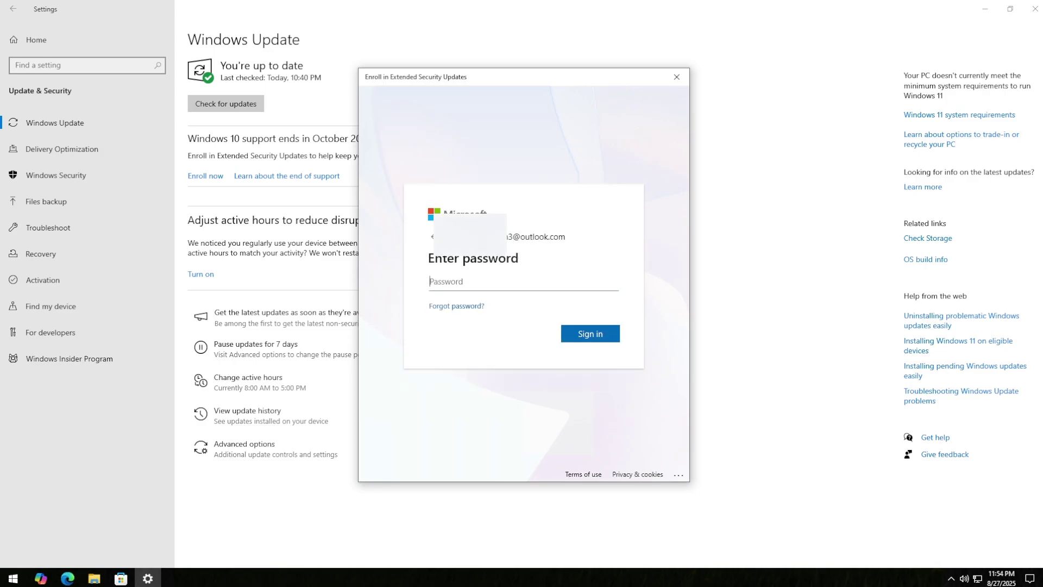
key(ctrl+v)
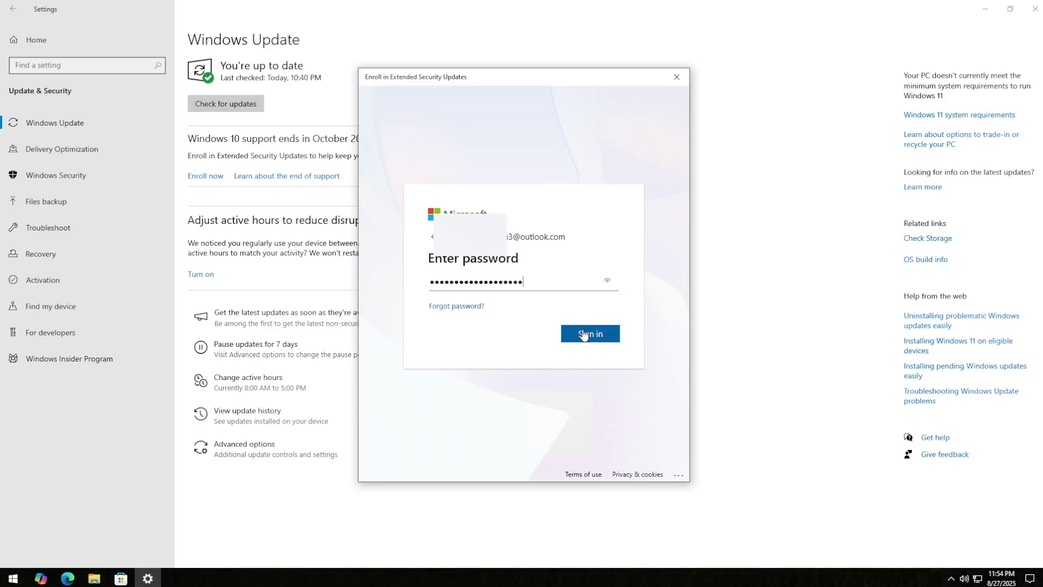
click(591, 333)
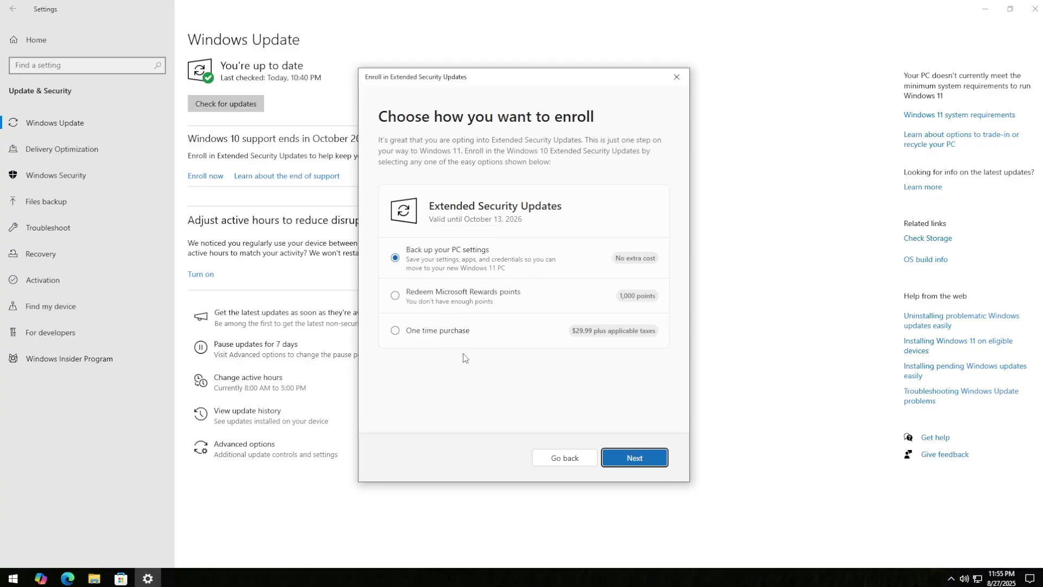
key(Tab)
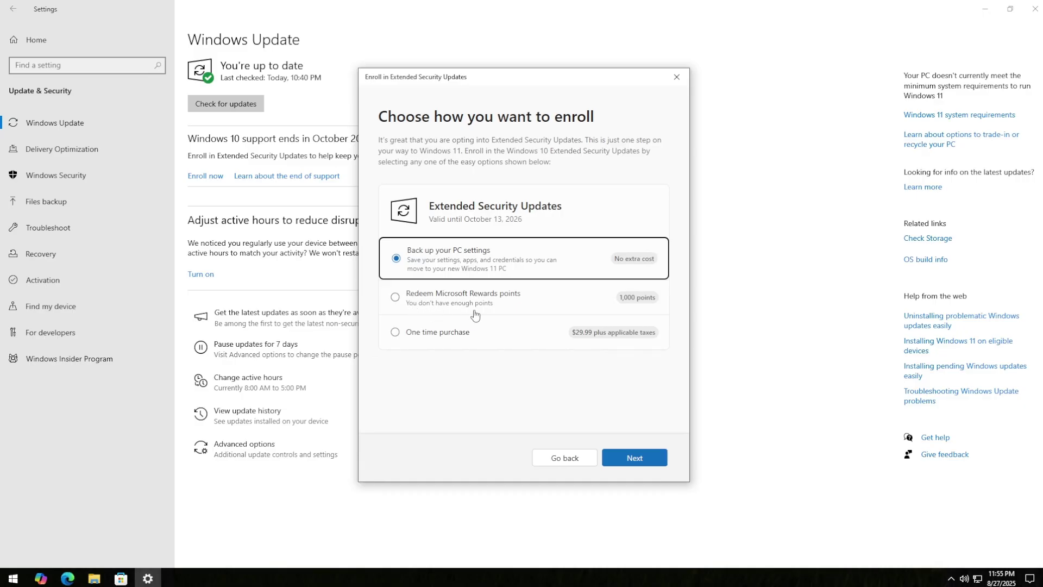
click(396, 298)
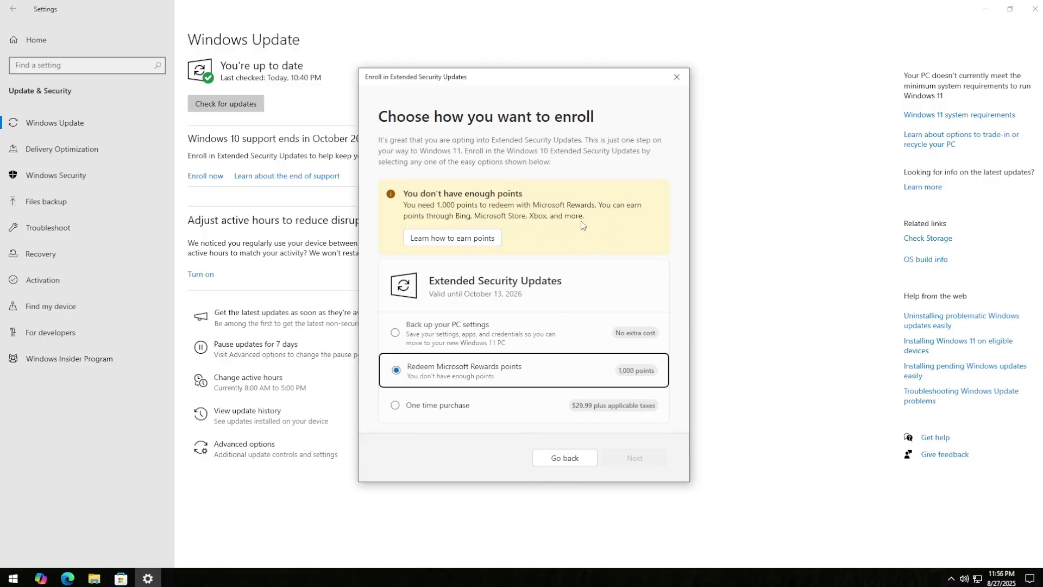
click(409, 415)
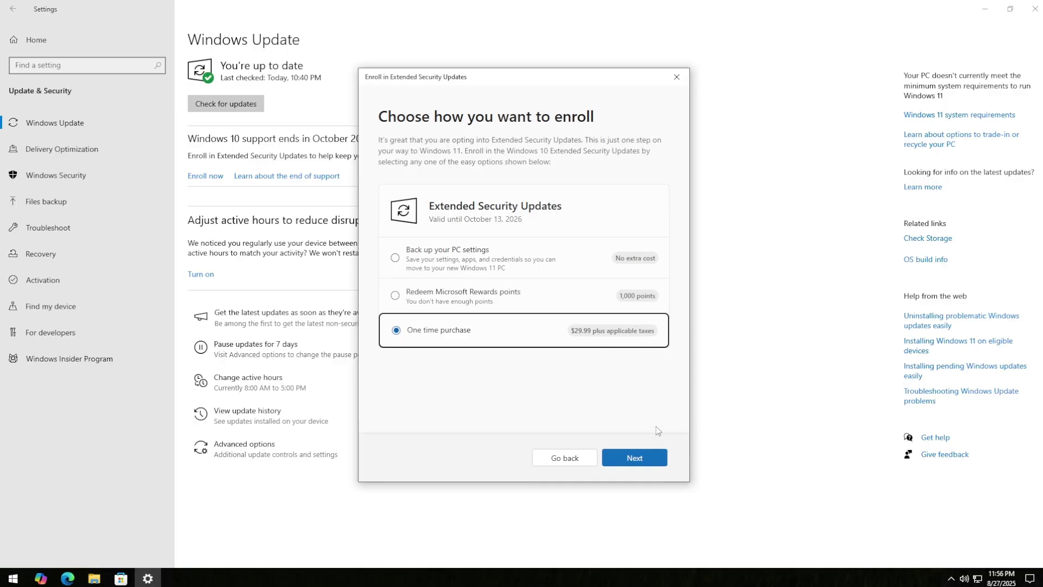
click(456, 264)
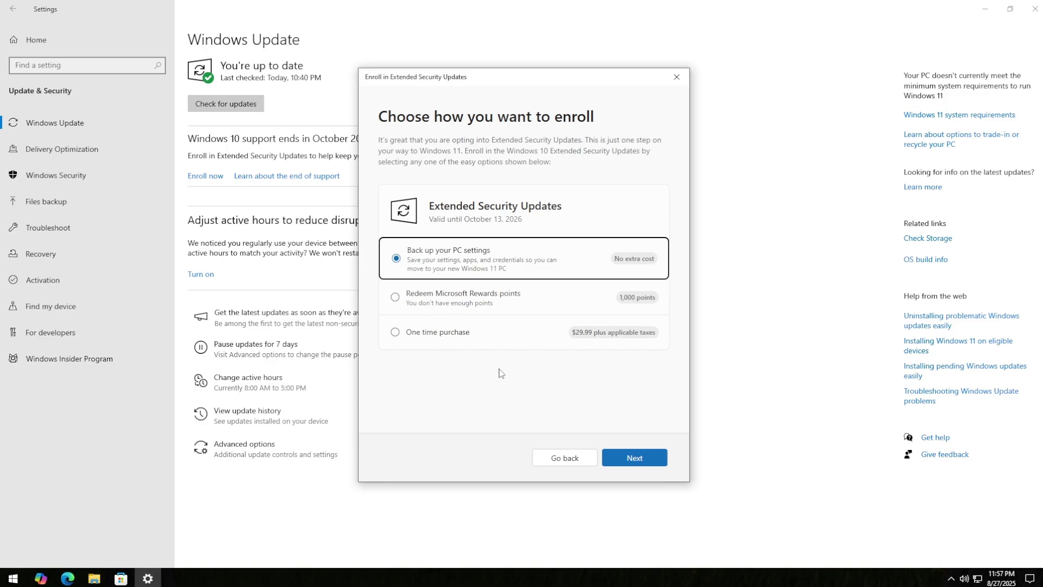
click(446, 337)
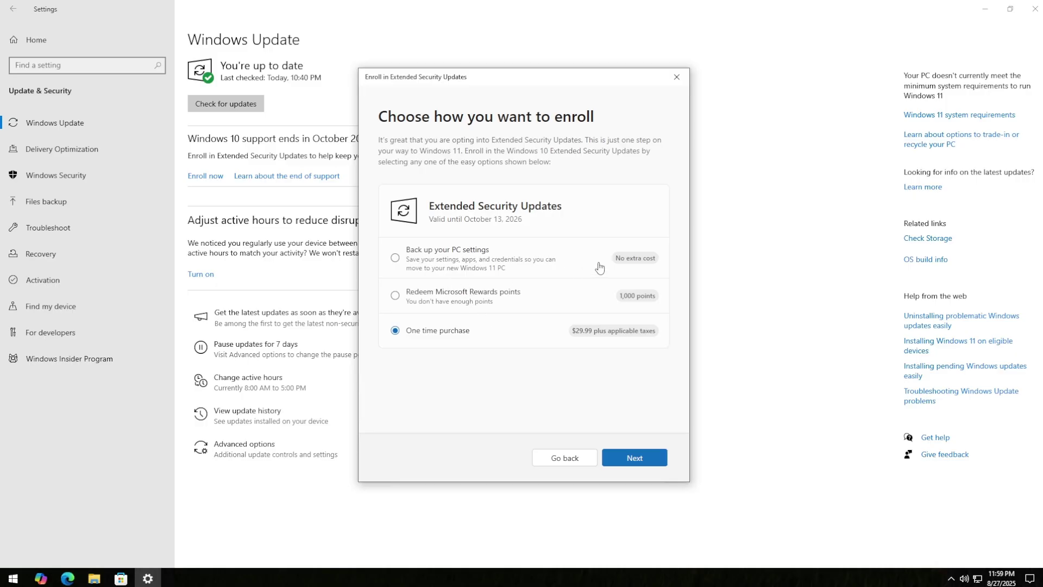
click(474, 260)
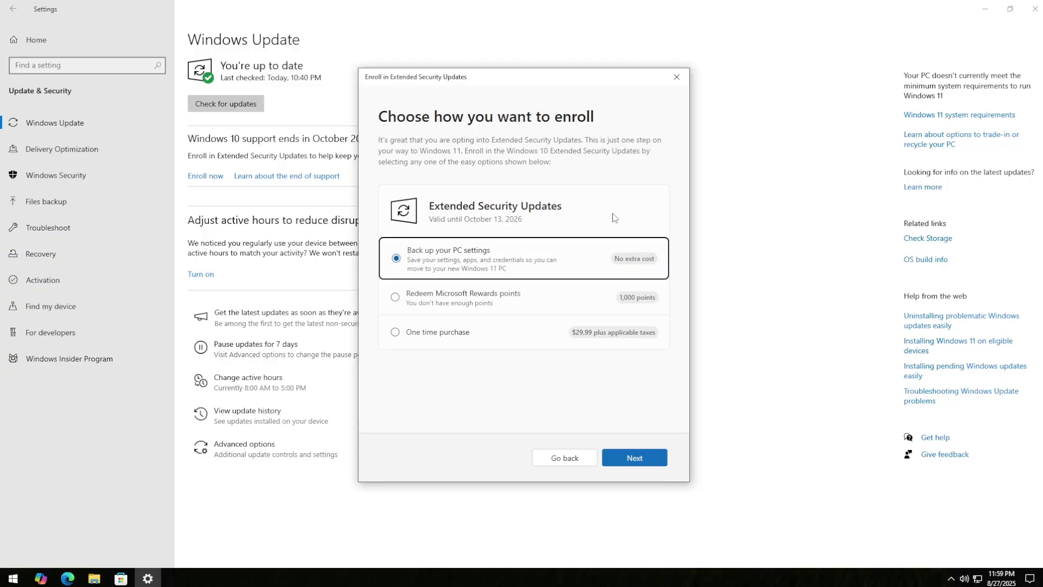
Enroll the PC in Extended Security Updates through October 13, 2026 via settings backup at no cost.
click(631, 457)
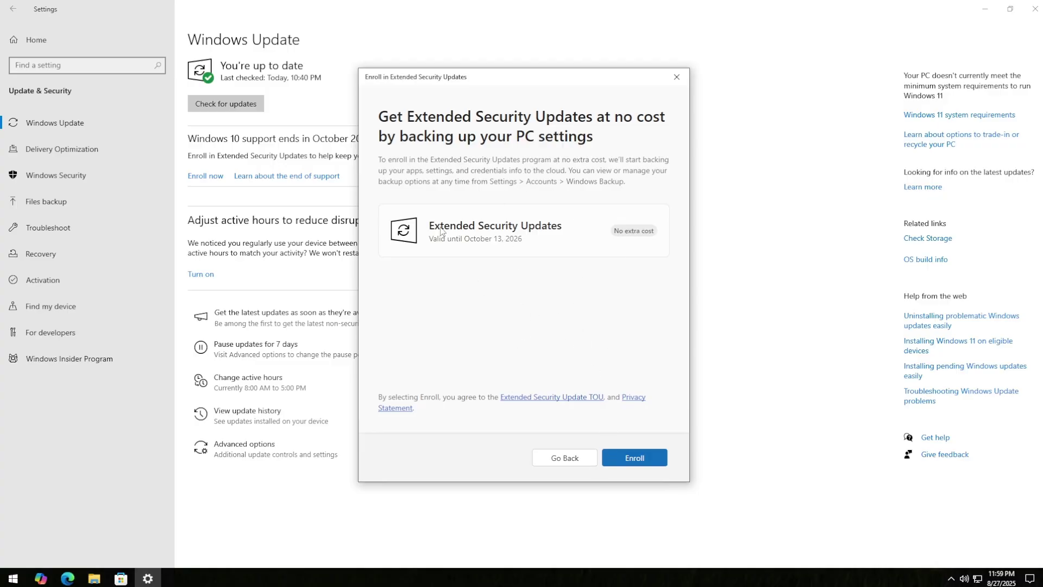
click(562, 457)
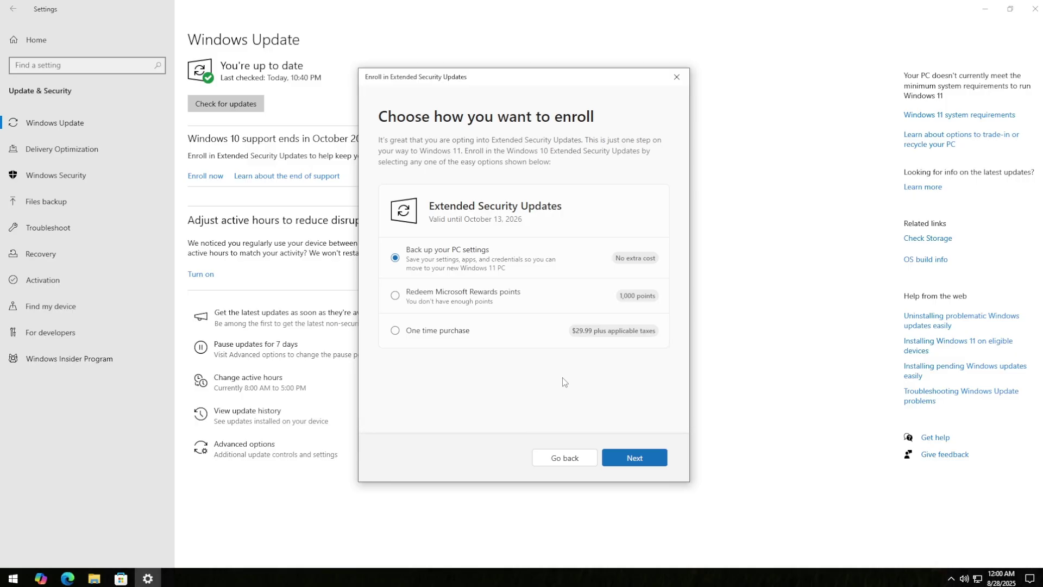
click(643, 457)
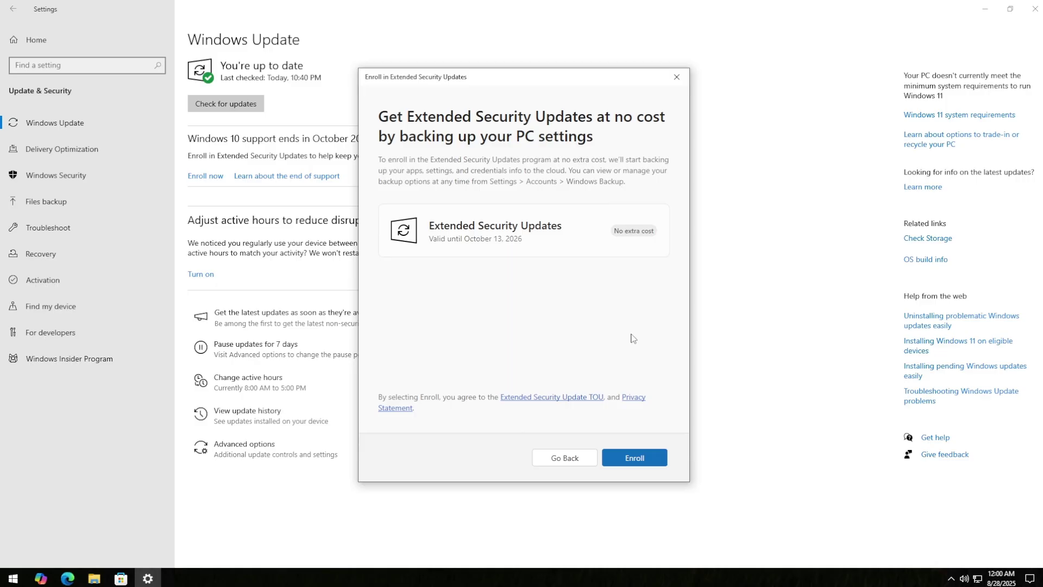
click(630, 457)
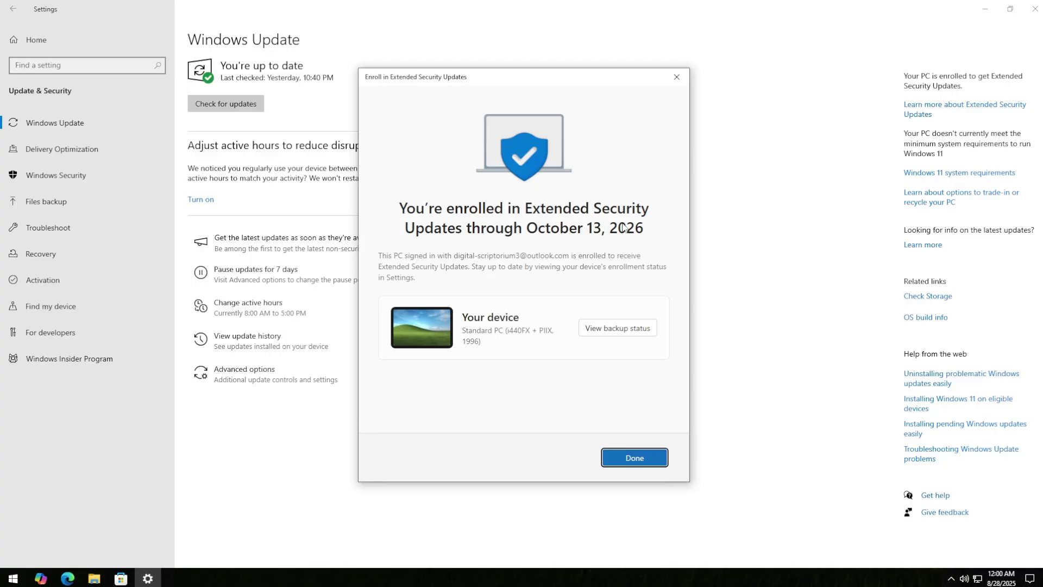
Highlight the enrollment end date in the confirmation heading, then close the dialog with Done.
drag(643, 234, 546, 235)
click(600, 244)
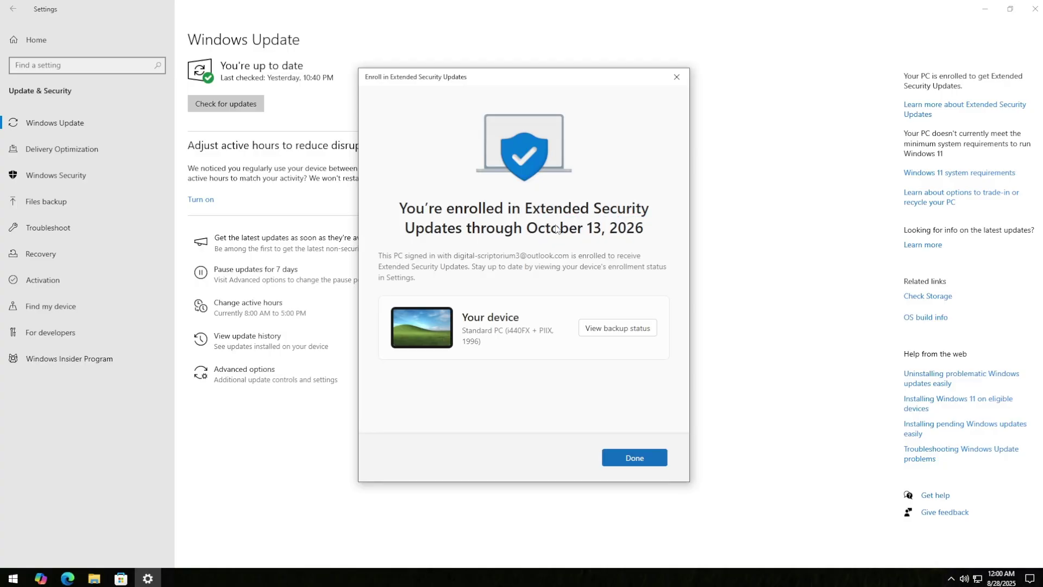
click(652, 461)
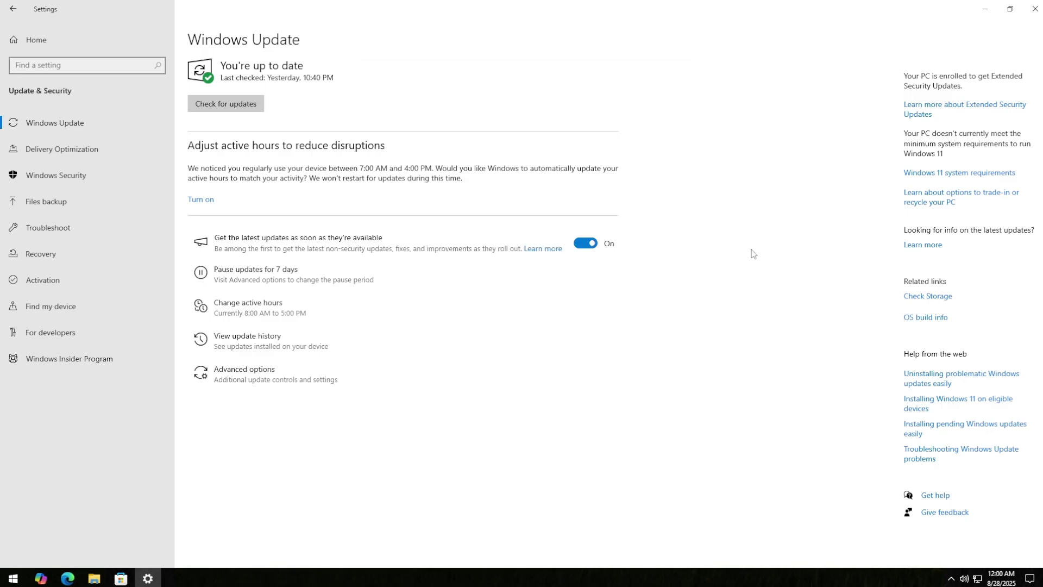